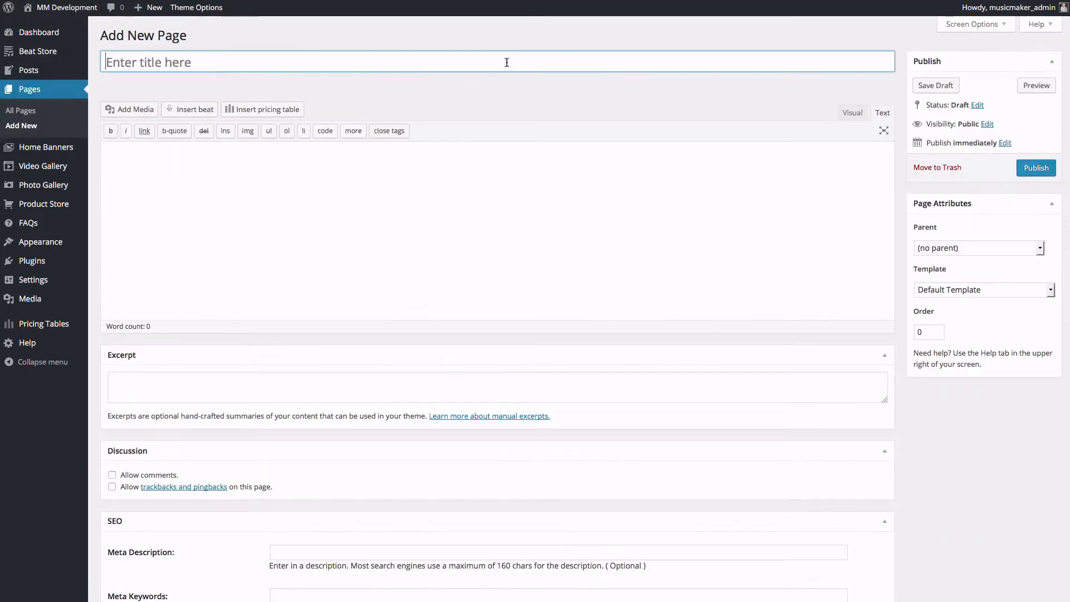
Step: Enter 'Contact' as the new page's title
{"action": "type", "text": "Con"}
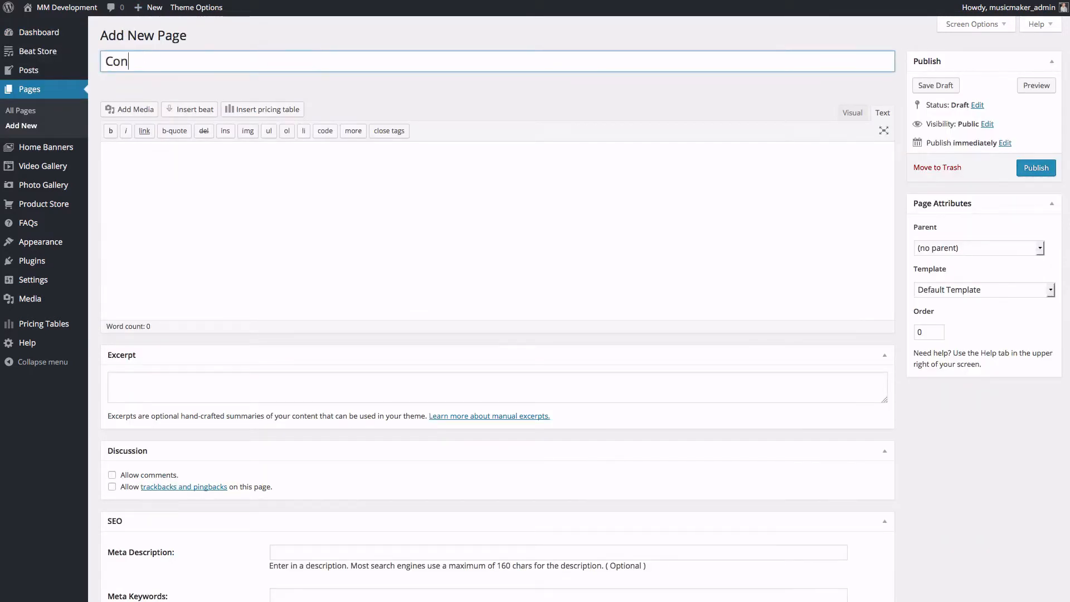
{"action": "type", "text": "tact"}
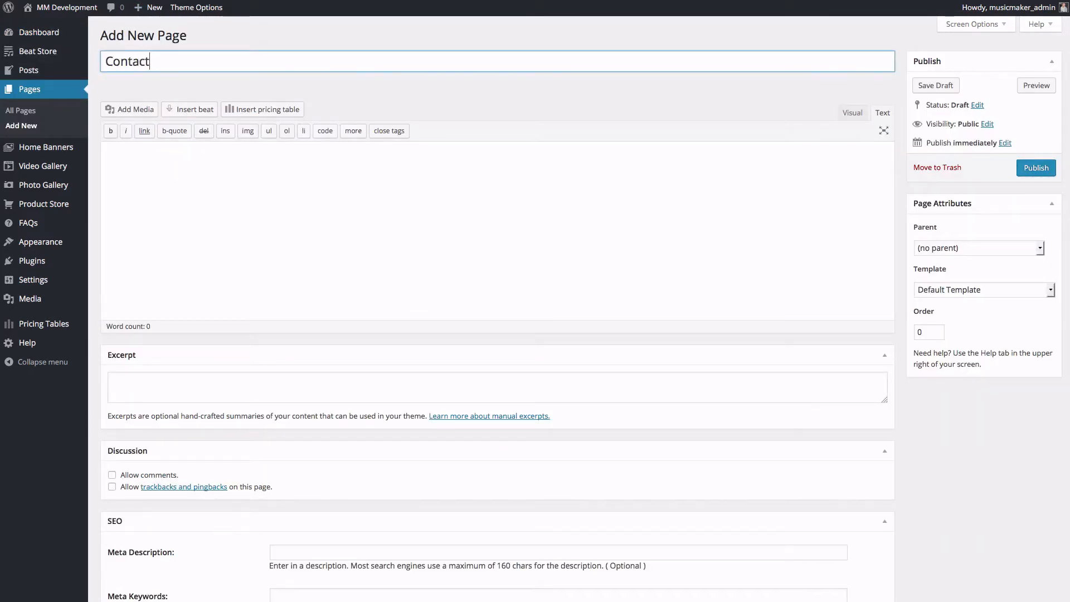
{"action": "left_click", "coordinate": [475, 184]}
{"action": "scroll", "coordinate": [422, 468], "scroll_direction": "down", "scroll_amount": 5}
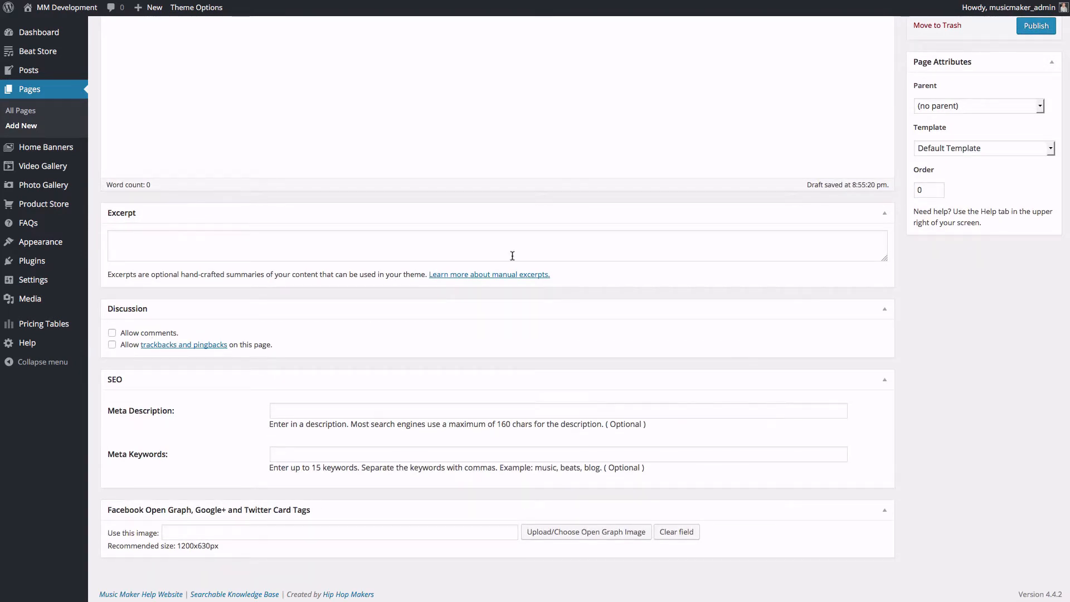
{"action": "scroll", "coordinate": [713, 369], "scroll_direction": "up", "scroll_amount": 5}
Step: Apply the Full Width page template and publish the Contact page
{"action": "left_click", "coordinate": [954, 290]}
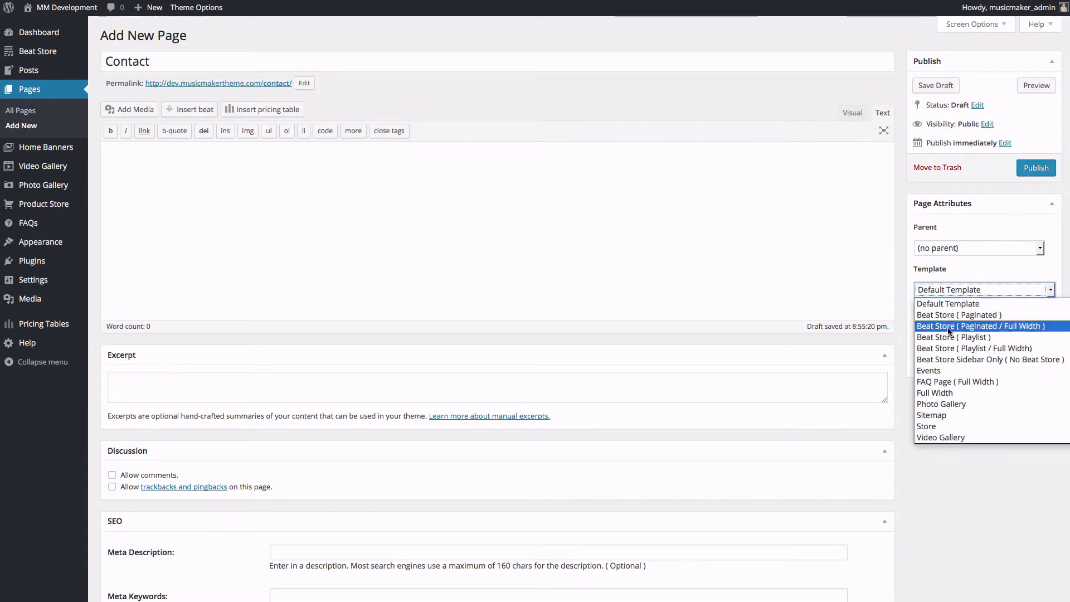
{"action": "left_click", "coordinate": [949, 393]}
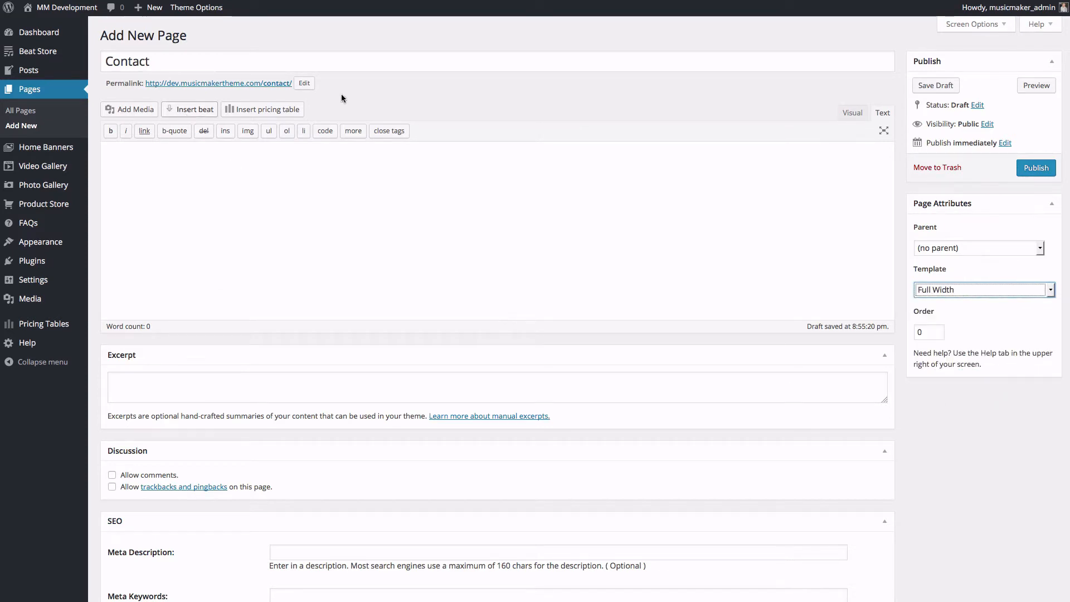
{"action": "left_click", "coordinate": [1036, 167]}
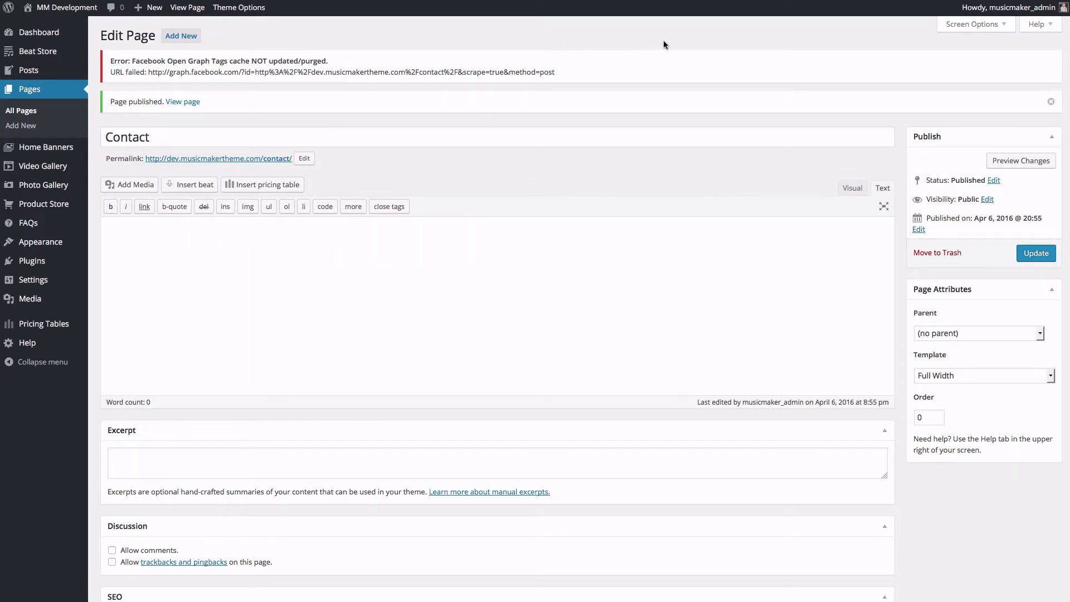
Step: Search the plugin directory for Contact Form 7
{"action": "mouse_move", "coordinate": [43, 267]}
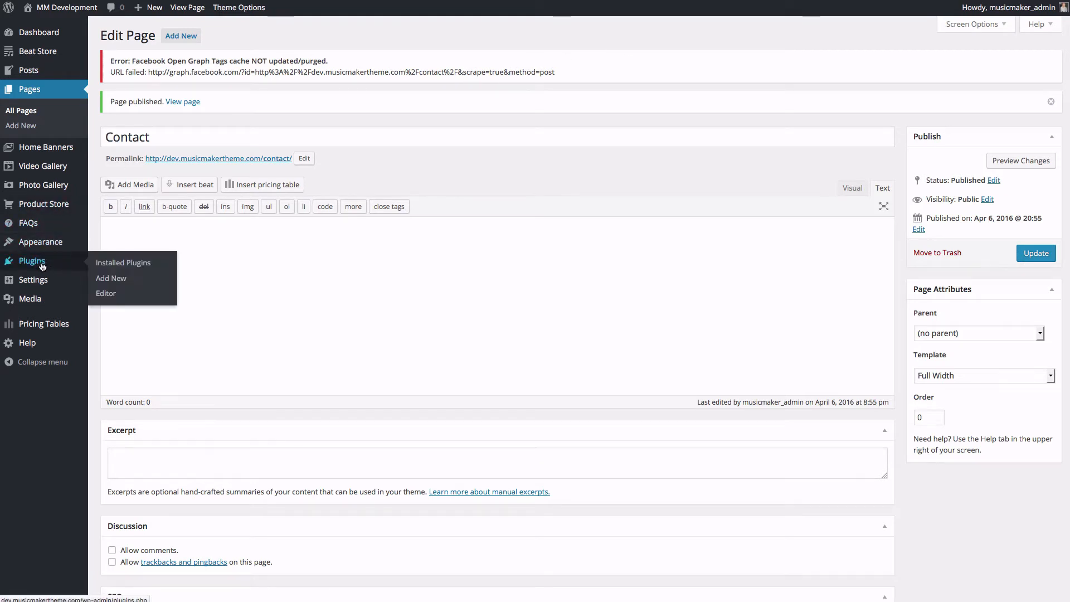
{"action": "right_click", "coordinate": [114, 282]}
{"action": "left_click", "coordinate": [128, 278]}
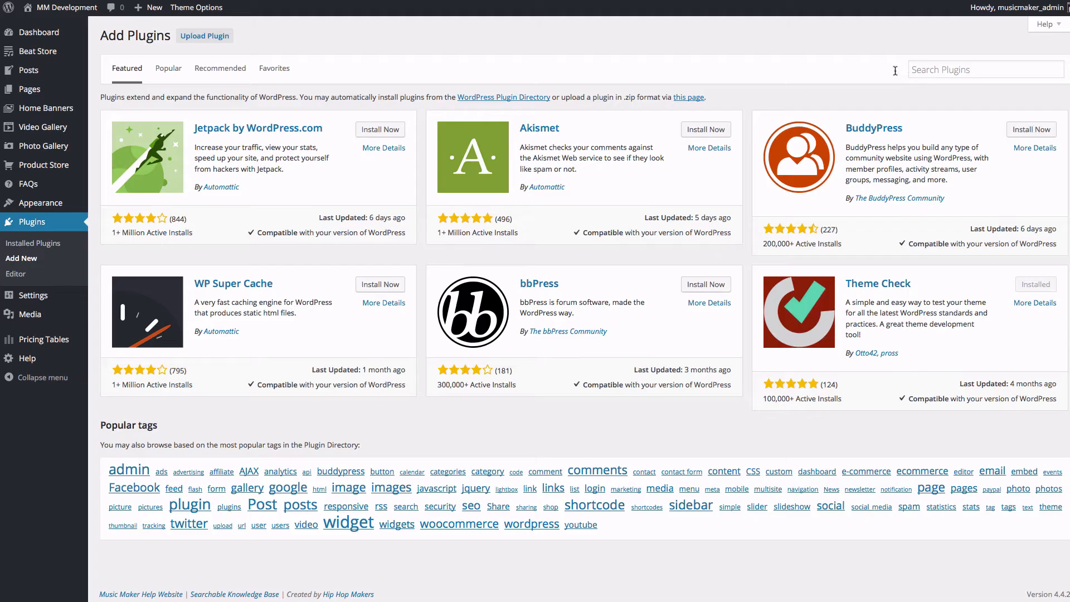
{"action": "left_click", "coordinate": [923, 71]}
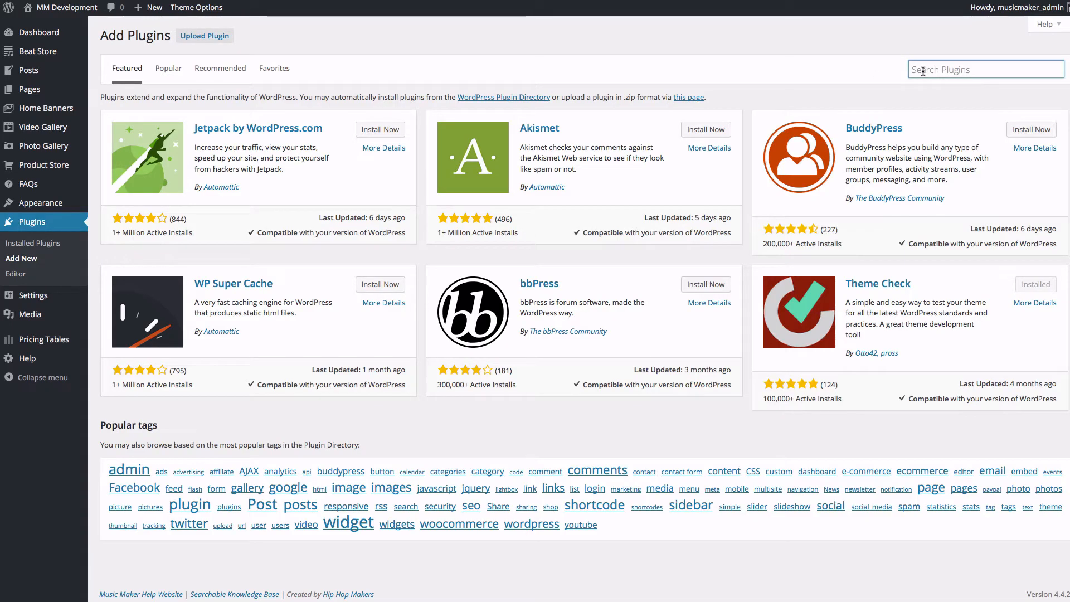
{"action": "type", "text": "con"}
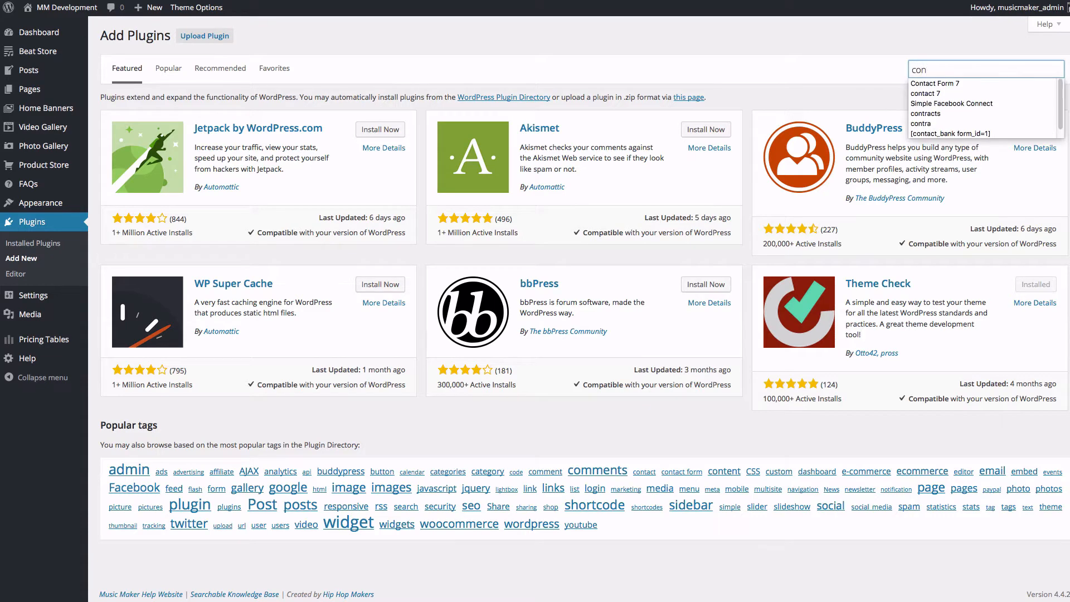
{"action": "left_click", "coordinate": [928, 85]}
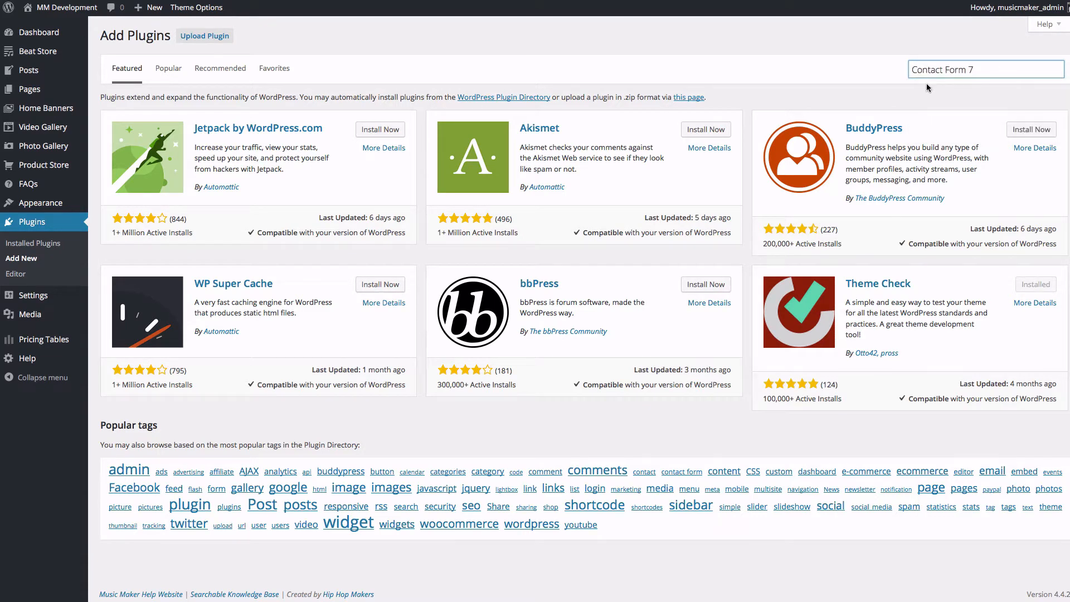
{"action": "key", "text": "Return"}
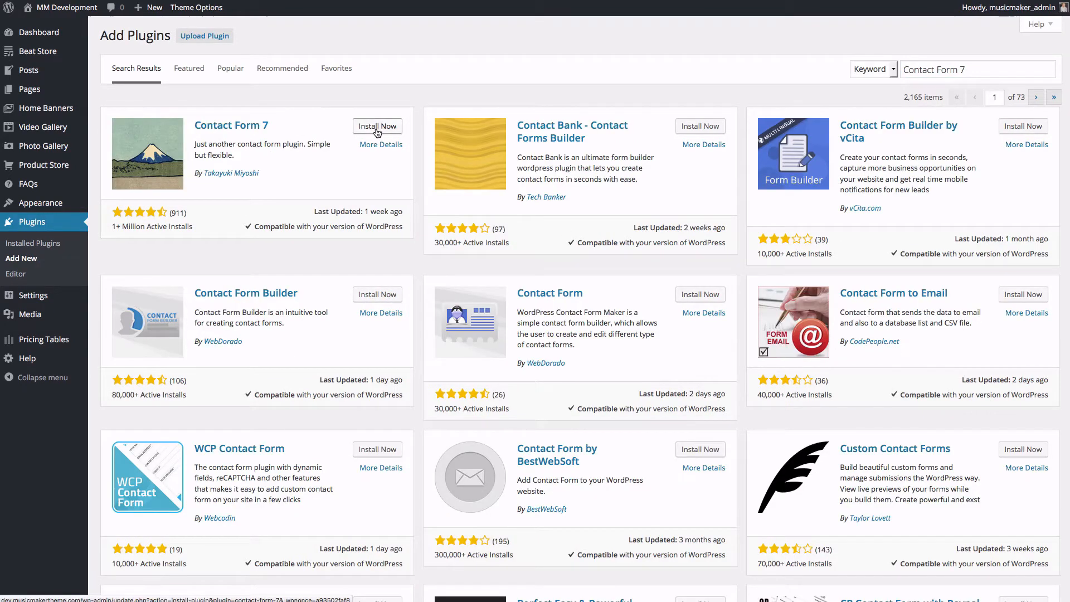
Step: Install and activate Contact Form 7, then begin a new contact form
{"action": "left_click", "coordinate": [377, 127]}
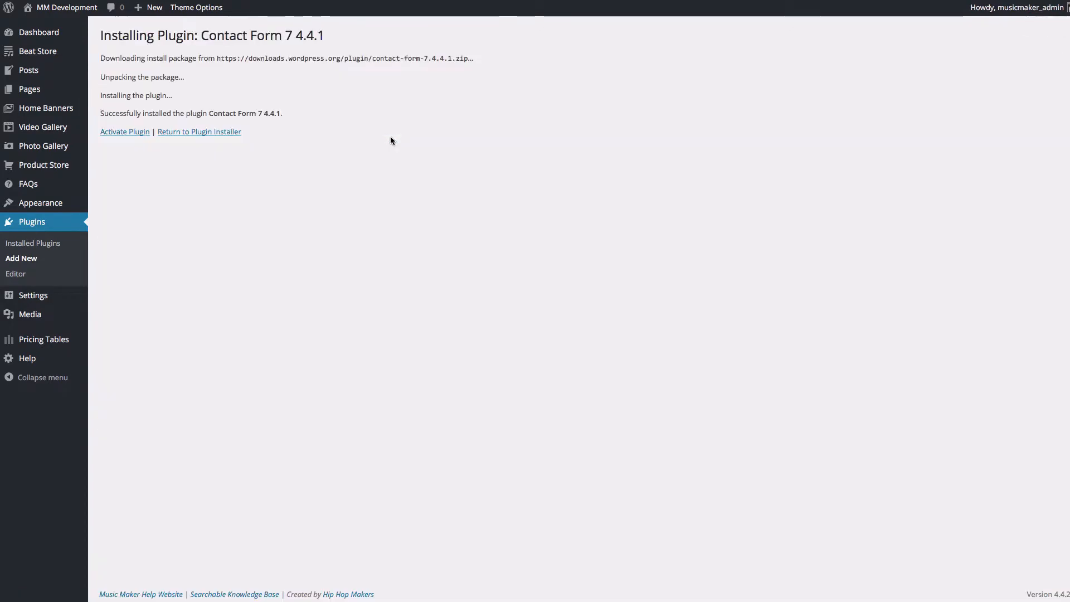
{"action": "left_click", "coordinate": [115, 133]}
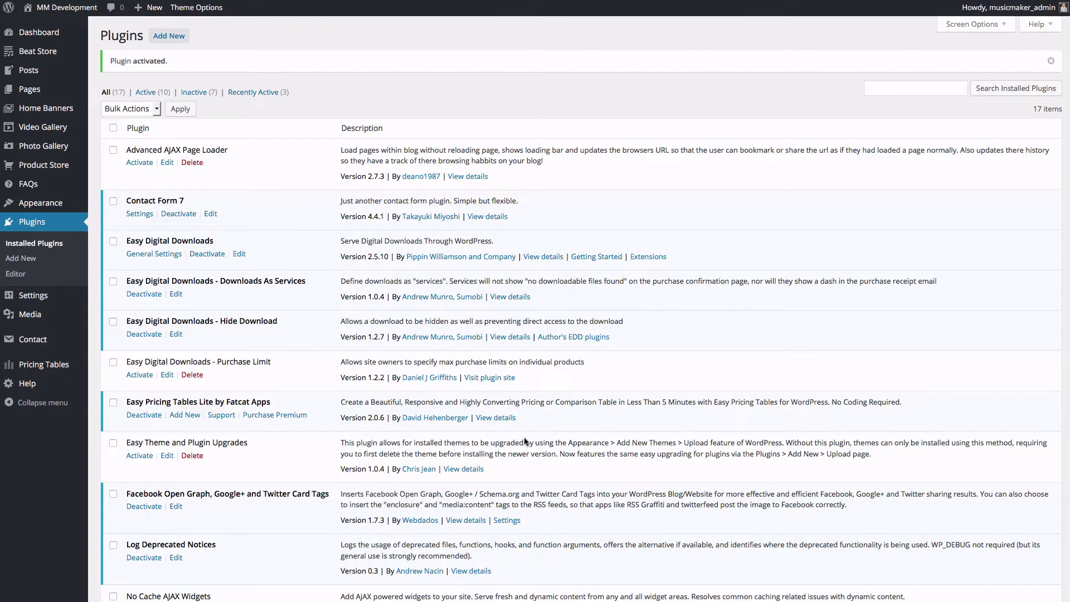
{"action": "mouse_move", "coordinate": [42, 340]}
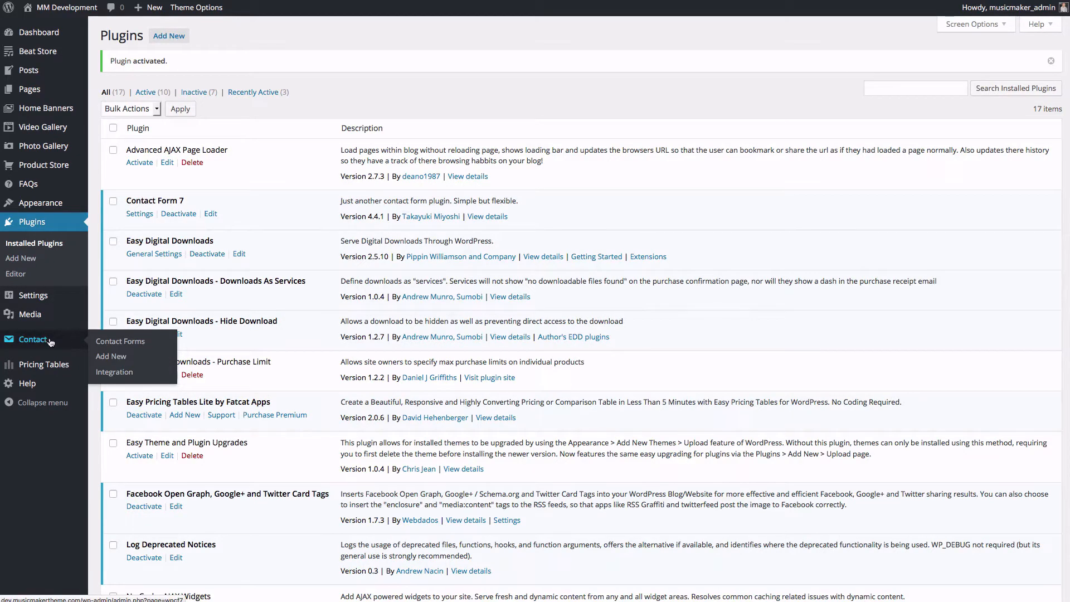
{"action": "left_click", "coordinate": [109, 358]}
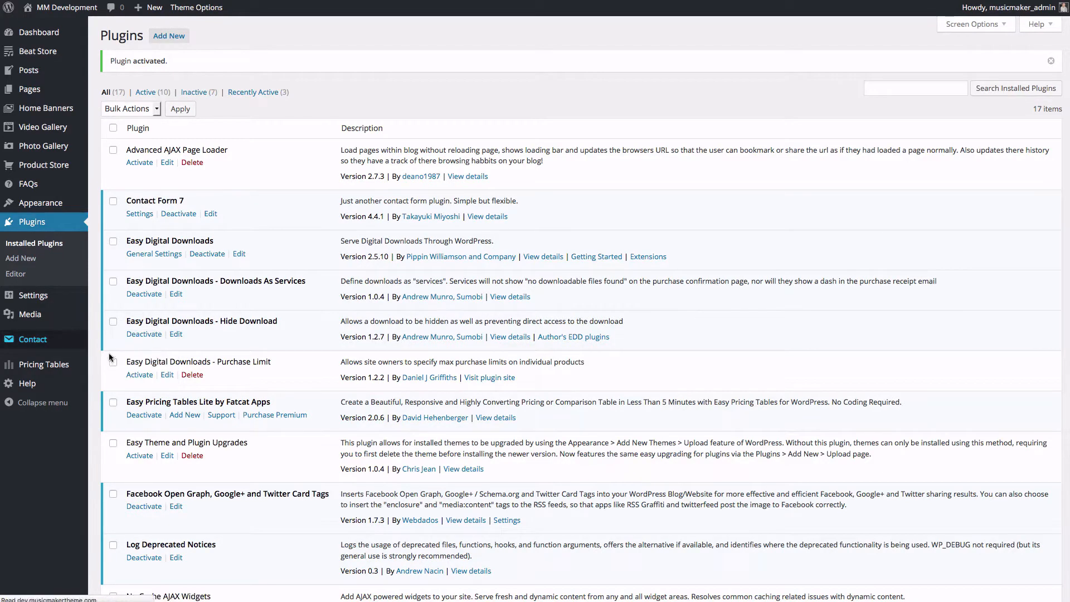
Step: Title the new form 'Contact Form'
{"action": "left_click", "coordinate": [150, 65]}
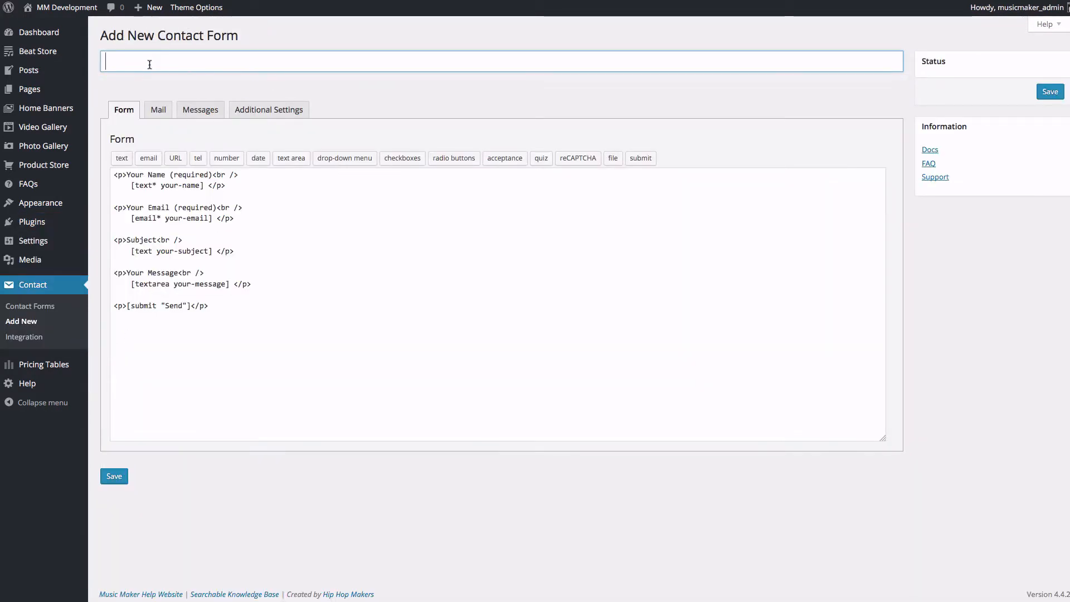
{"action": "type", "text": "Contact "}
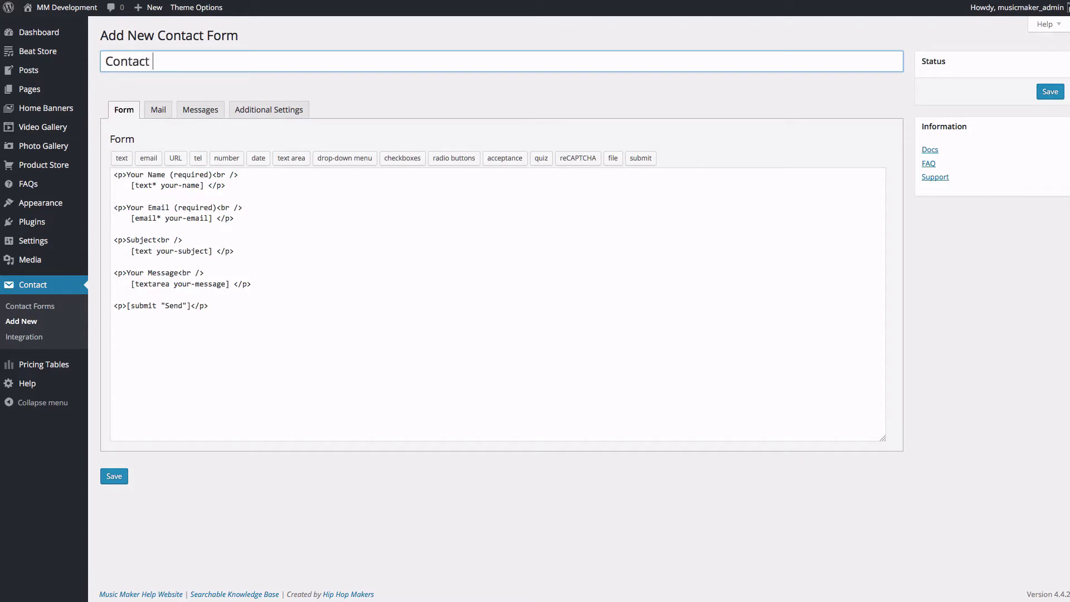
{"action": "type", "text": "From"}
{"action": "key", "text": "BackSpace"}
{"action": "key", "text": "BackSpace"}
{"action": "key", "text": "BackSpace"}
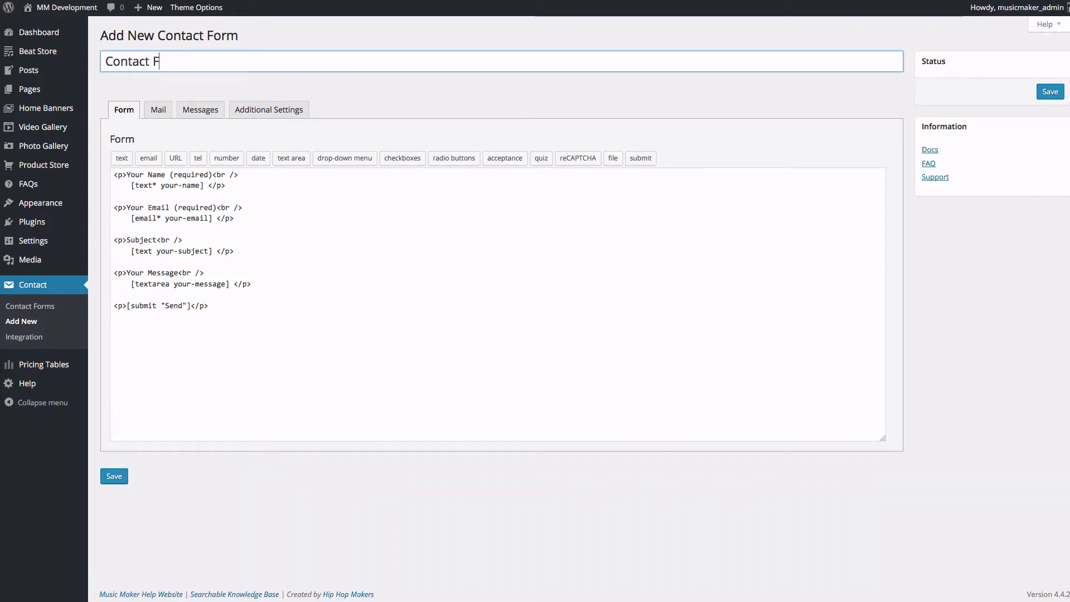
{"action": "type", "text": "orm"}
Step: Shorten the field labels to Name, Email Address and Message
{"action": "left_click", "coordinate": [435, 261]}
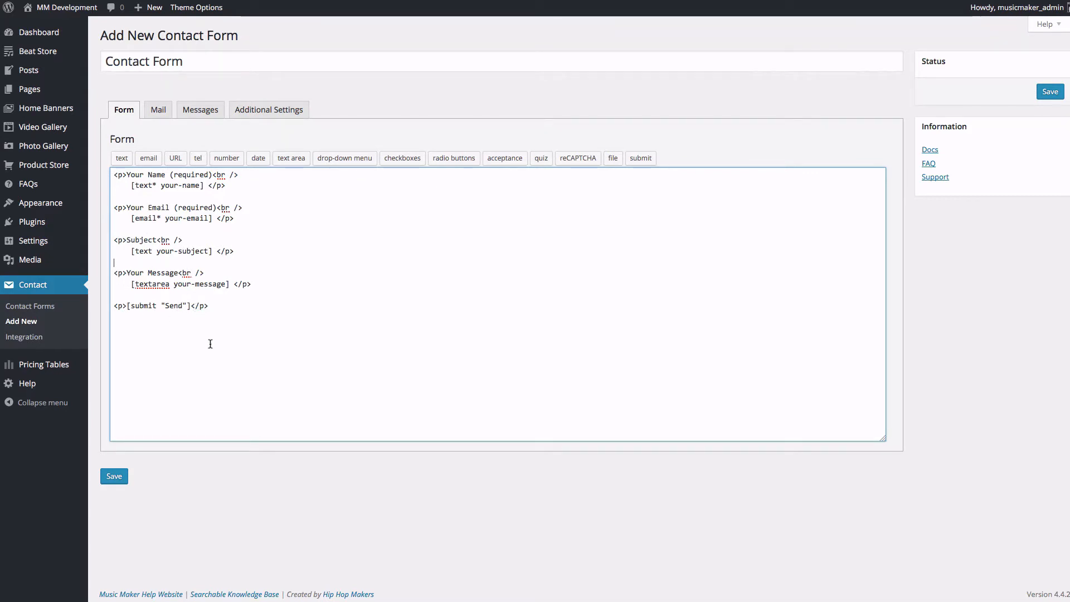
{"action": "left_click", "coordinate": [149, 174]}
{"action": "key", "text": "BackSpace"}
{"action": "key", "text": "BackSpace"}
{"action": "key", "text": "BackSpace"}
{"action": "key", "text": "BackSpace"}
{"action": "key", "text": "BackSpace"}
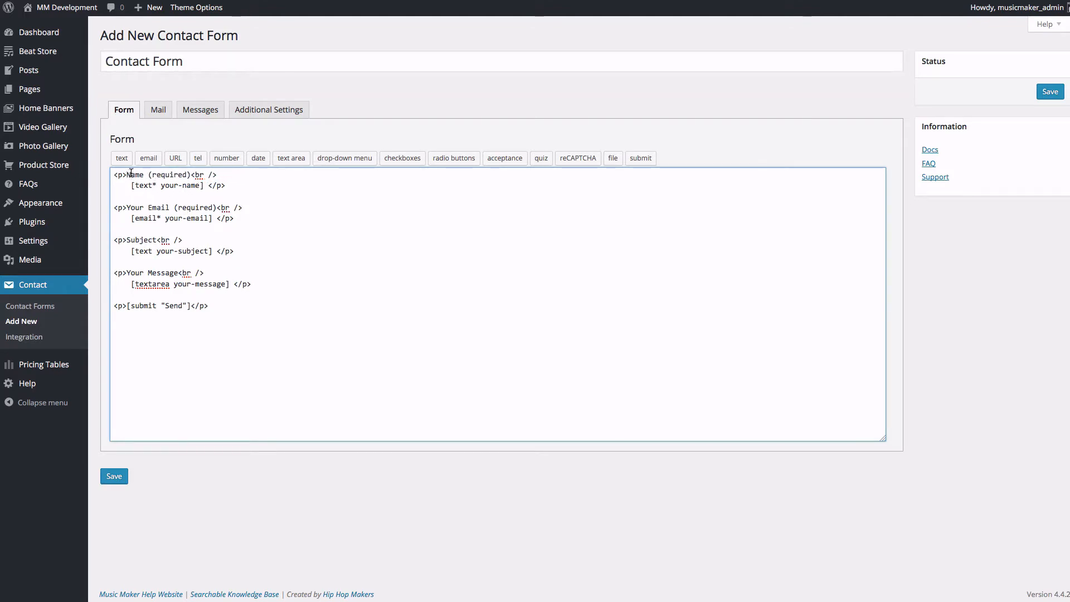
{"action": "left_click", "coordinate": [147, 207]}
{"action": "key", "text": "BackSpace"}
{"action": "key", "text": "BackSpace"}
{"action": "key", "text": "BackSpace"}
{"action": "key", "text": "BackSpace"}
{"action": "key", "text": "BackSpace"}
{"action": "left_click", "coordinate": [151, 208]}
{"action": "type", "text": "Address"}
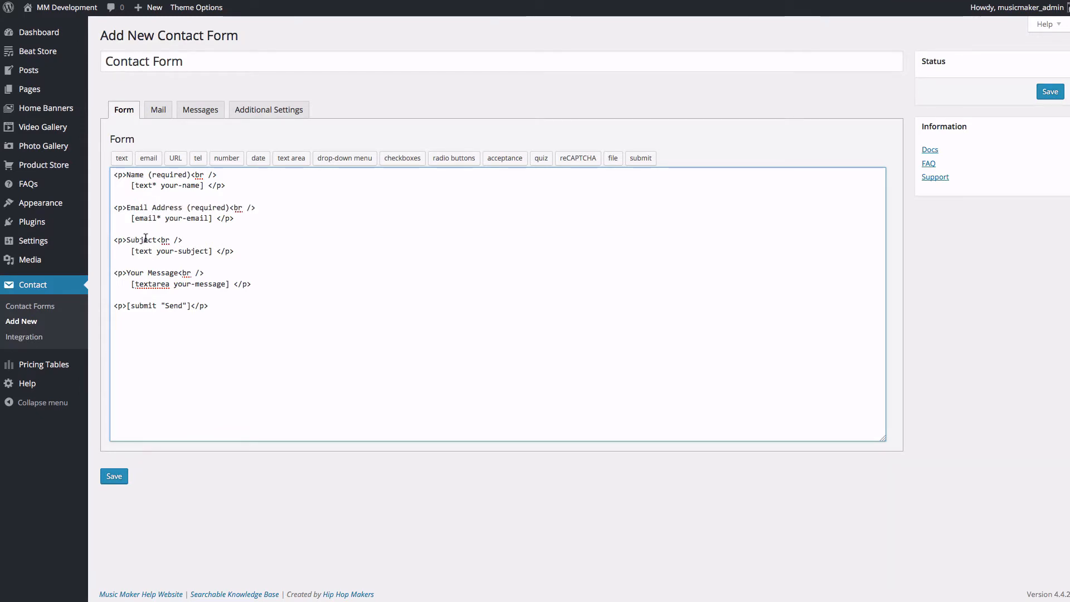
{"action": "left_click", "coordinate": [129, 273], "text": "shift"}
{"action": "key", "text": "BackSpace"}
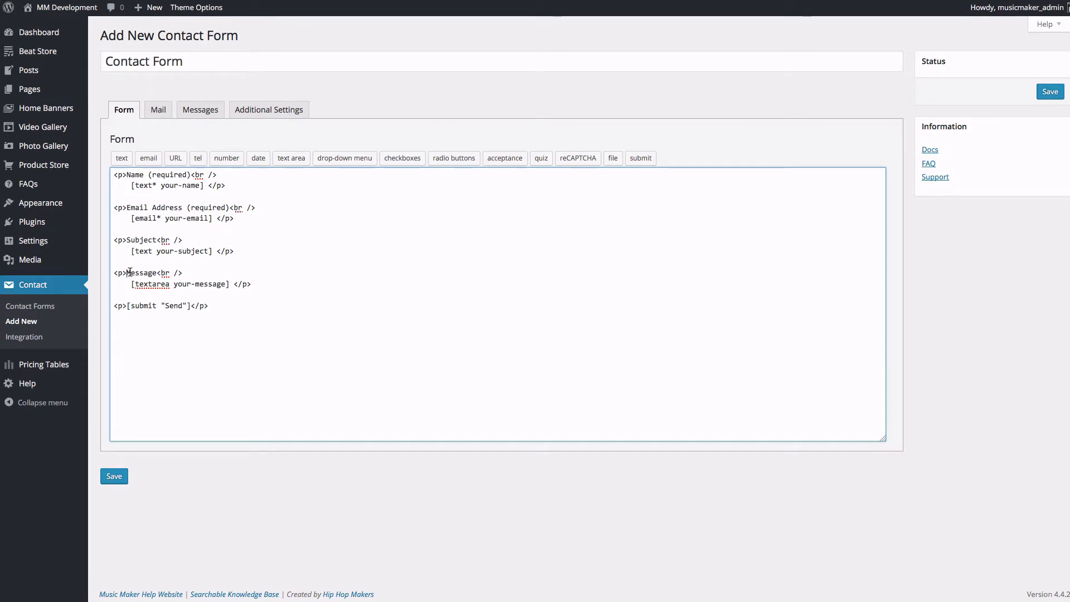
Step: Set the button label to 'Send Message', save the form, and select its shortcode
{"action": "left_click", "coordinate": [182, 306]}
{"action": "type", "text": "Messages"}
{"action": "key", "text": "BackSpace"}
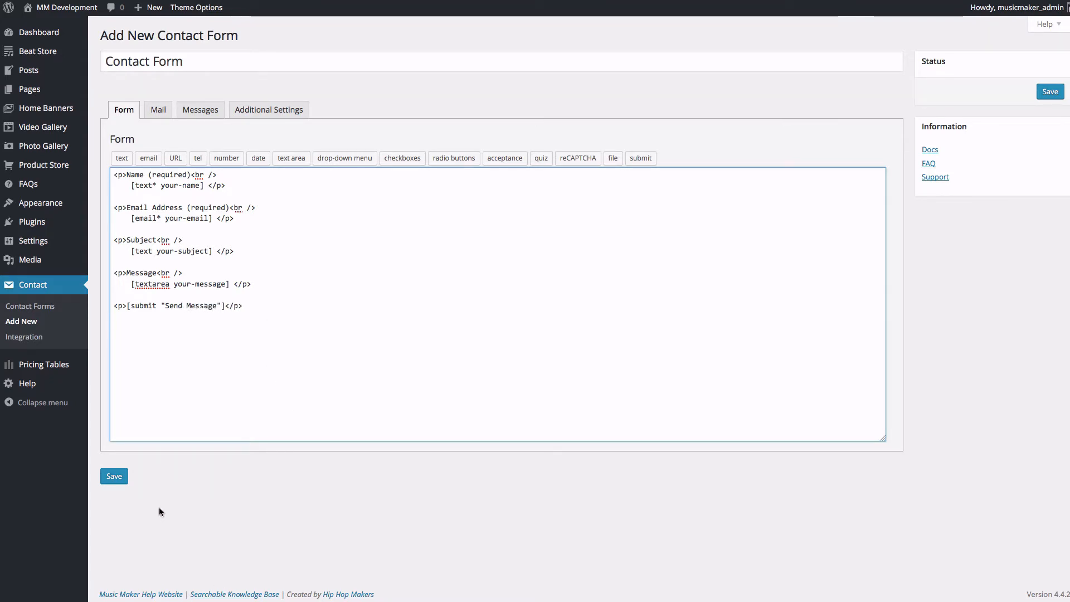
{"action": "left_click", "coordinate": [123, 483]}
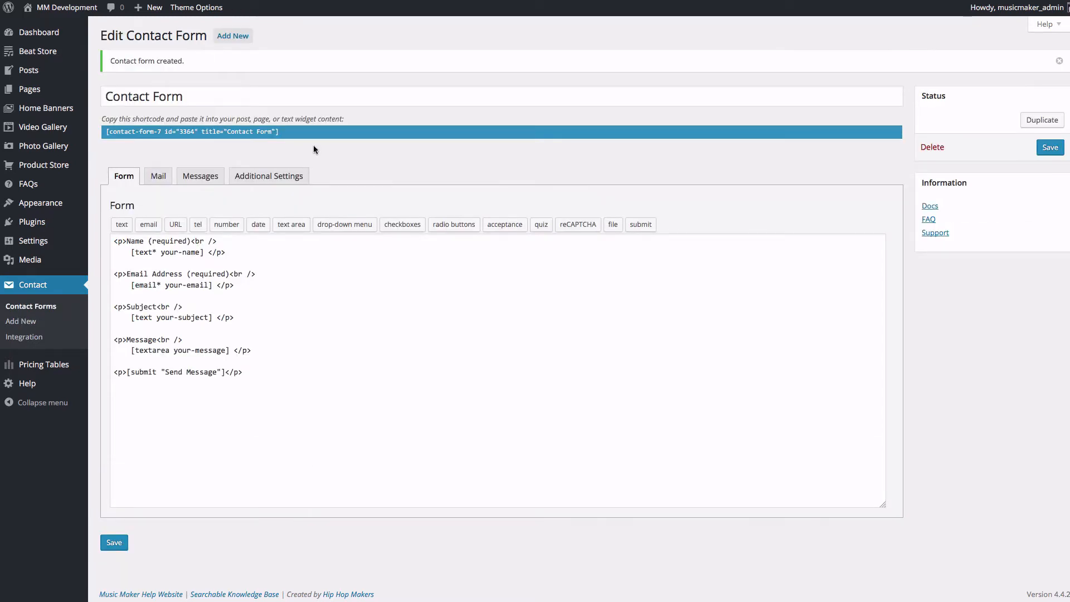
{"action": "left_click", "coordinate": [285, 132]}
{"action": "key", "text": "ctrl+c"}
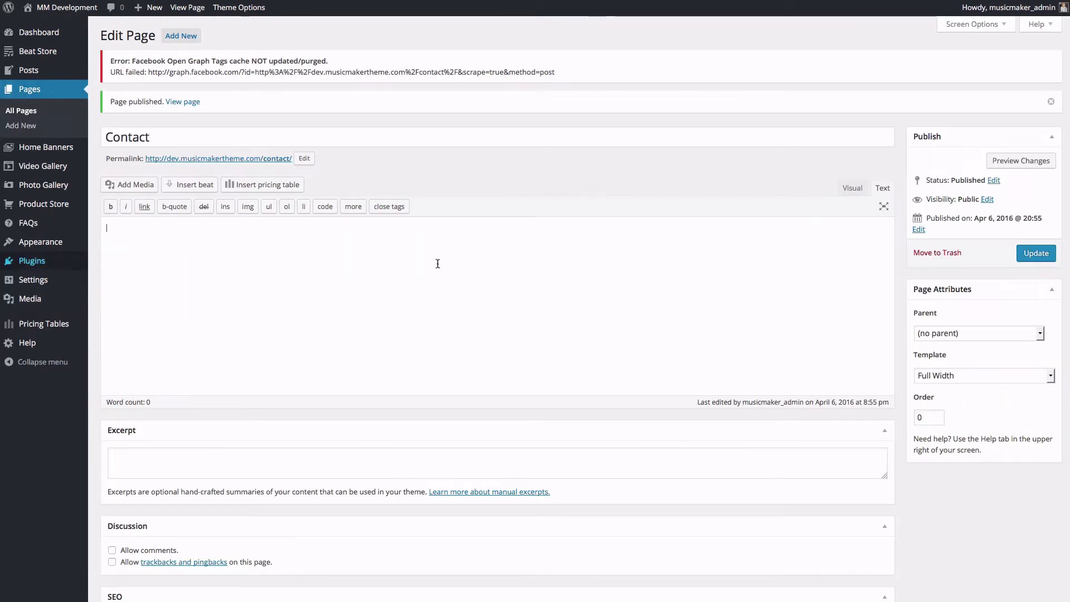
Step: Paste the Contact Form shortcode into the Contact page body and update it
{"action": "left_click", "coordinate": [141, 234]}
{"action": "key", "text": "ctrl+v"}
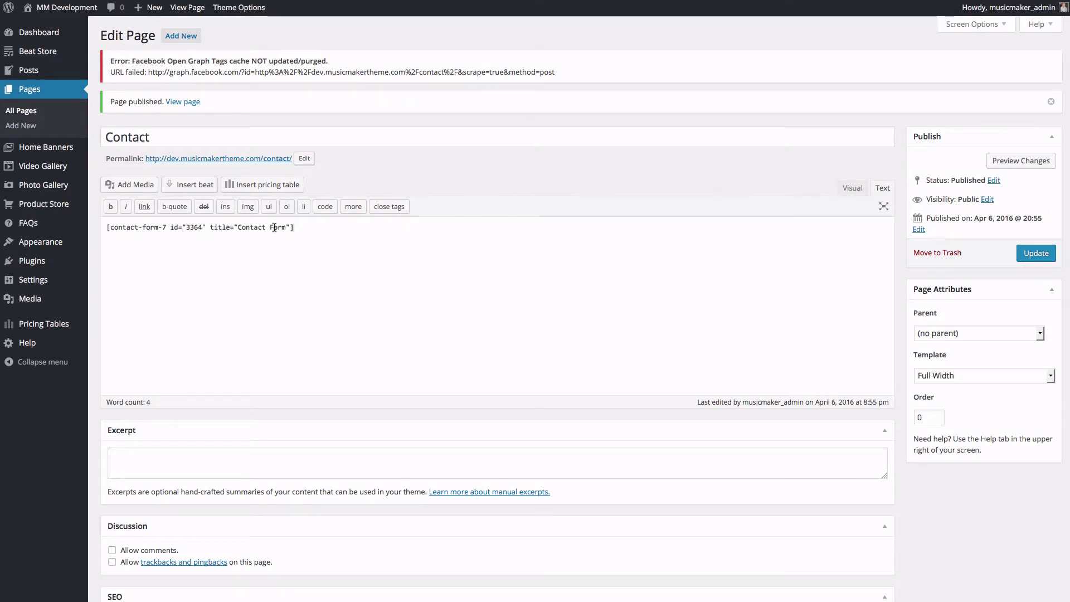
{"action": "left_click", "coordinate": [1036, 254]}
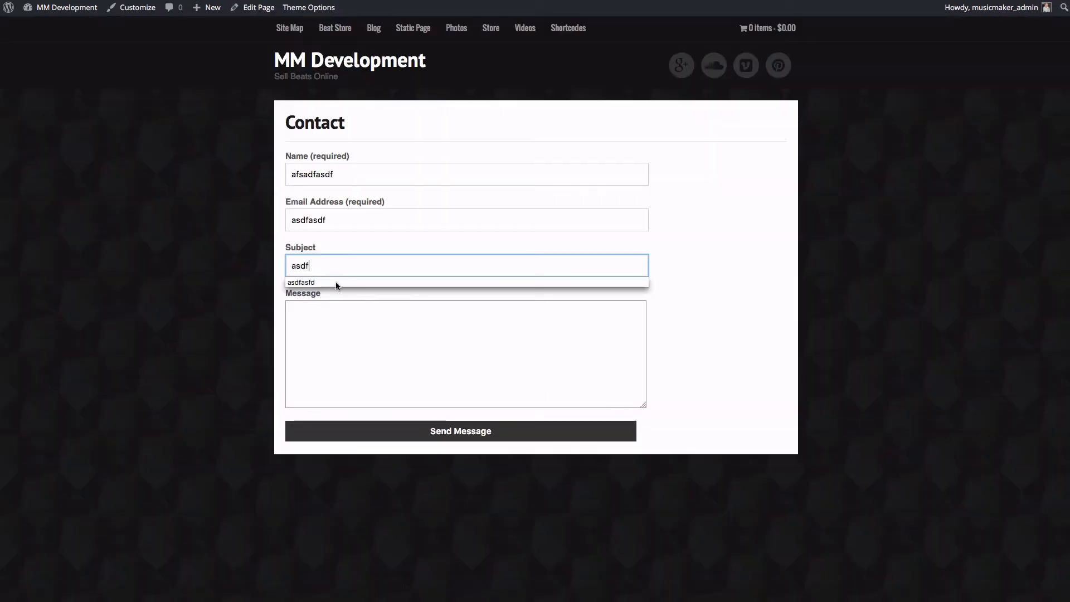
Step: Fill in a test subject, message and email address on the live form and send it
{"action": "left_click", "coordinate": [335, 284]}
{"action": "left_click", "coordinate": [403, 358]}
{"action": "type", "text": "asdfsadf"}
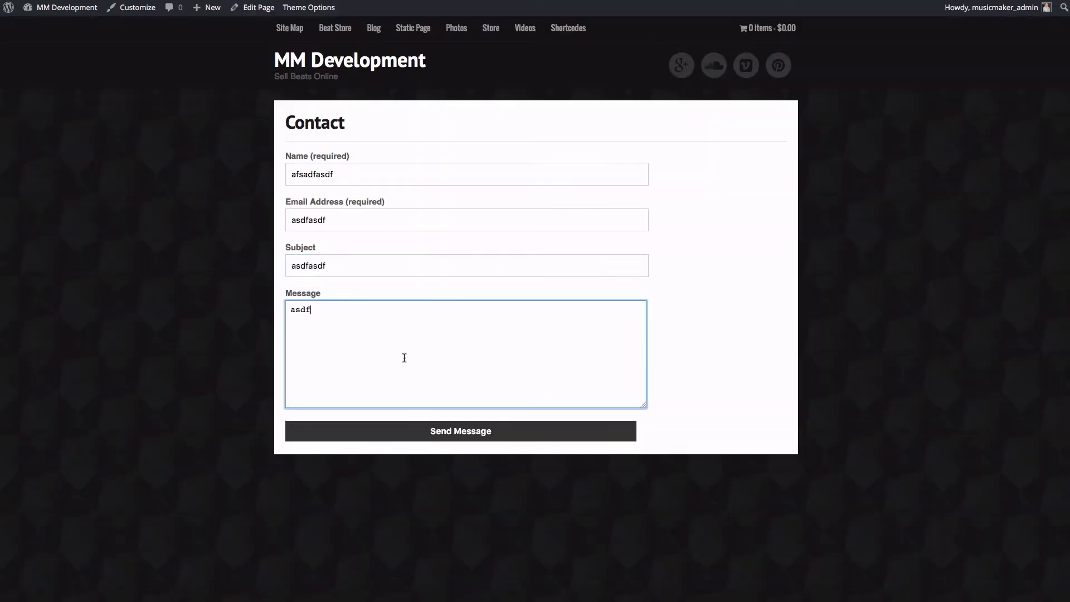
{"action": "left_click", "coordinate": [389, 221]}
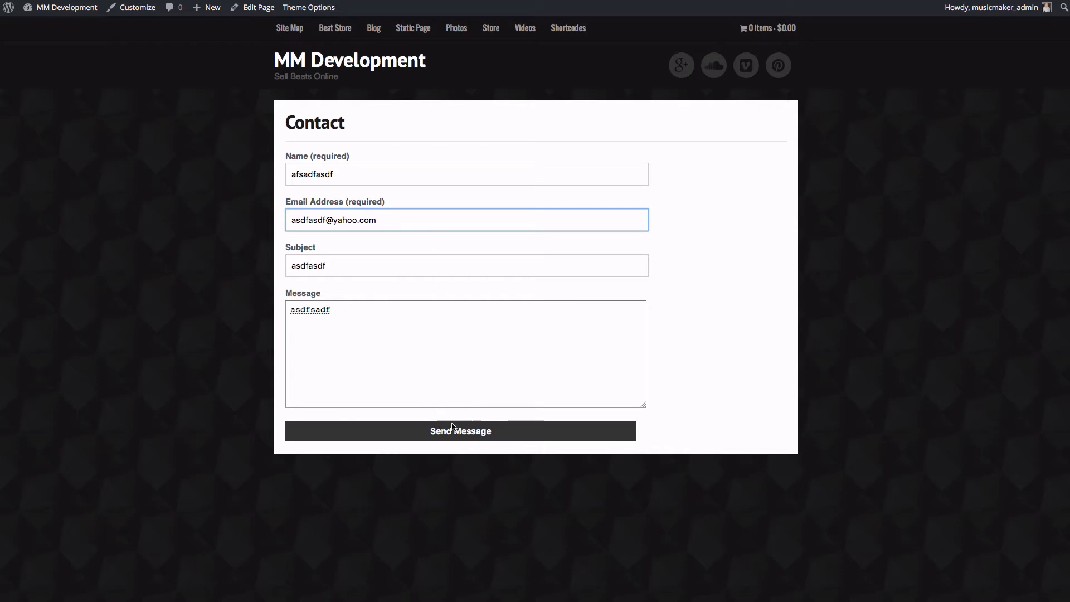
{"action": "left_click", "coordinate": [504, 437]}
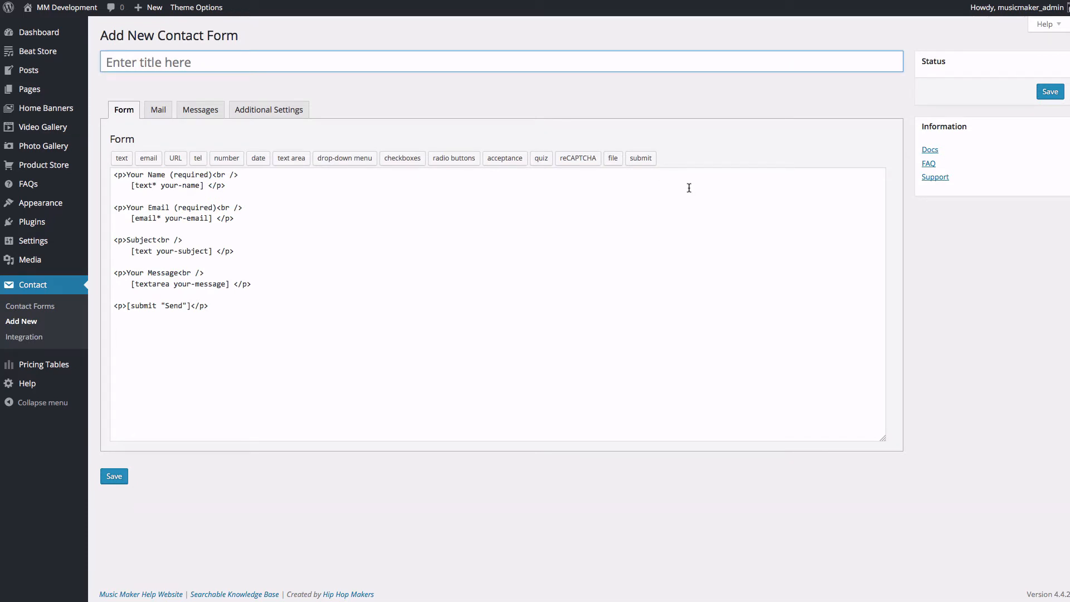
Step: Enter 'Make Me a Offer' as the form title and move into the form markup
{"action": "type", "text": "Make Me"}
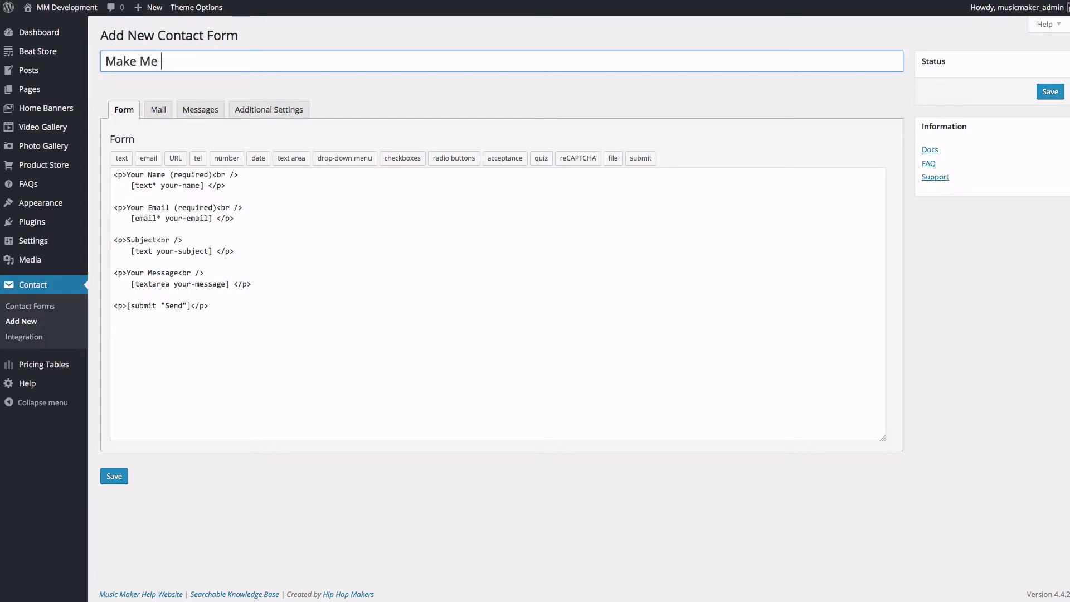
{"action": "type", "text": " a Offer"}
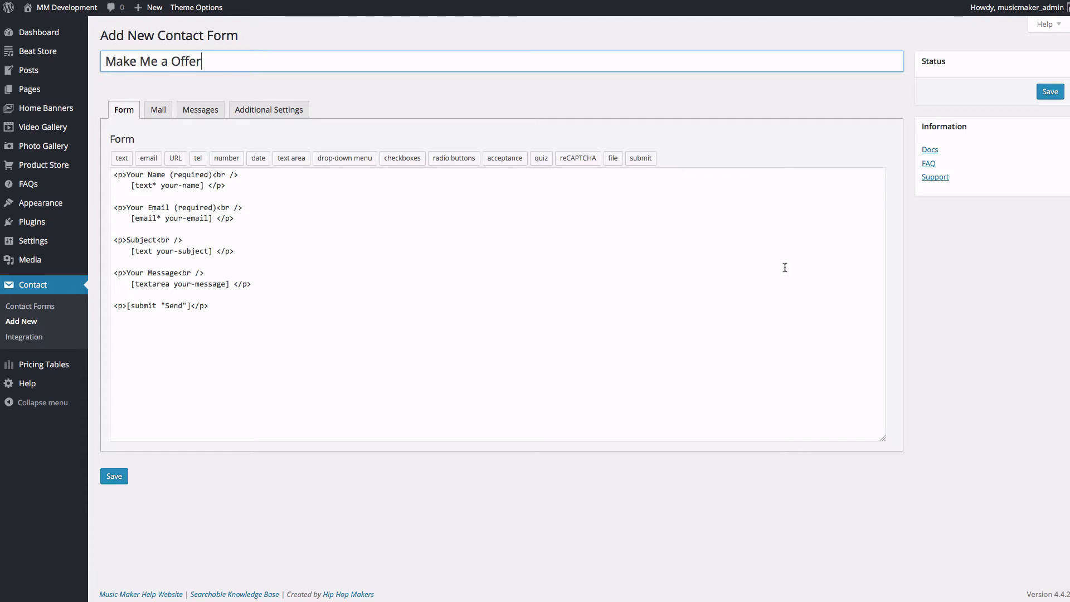
{"action": "key", "text": "Tab"}
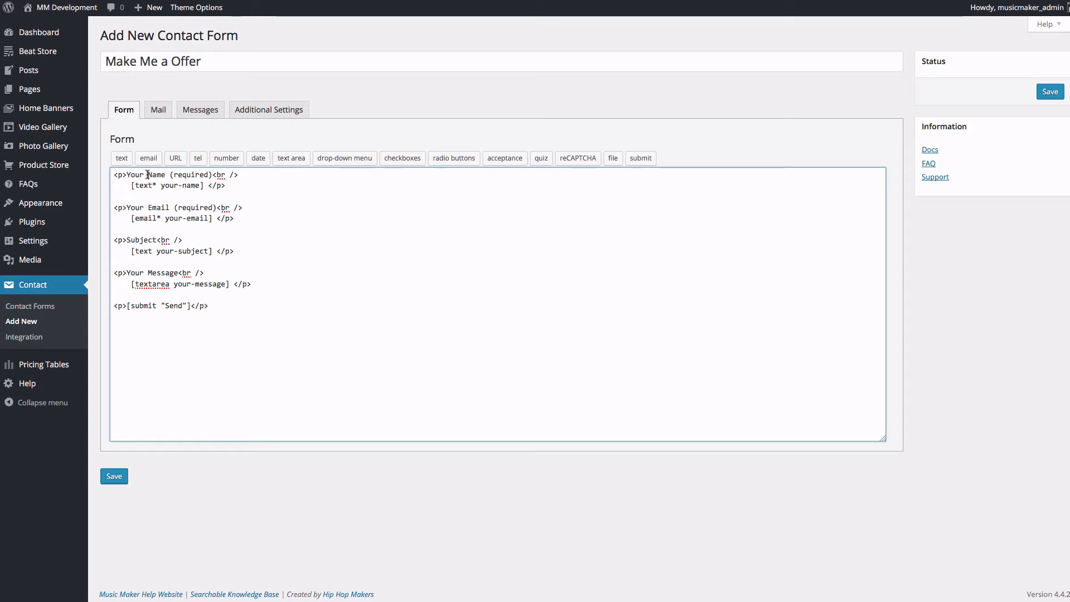
Step: Remove 'Your' from the Name and Email labels
{"action": "key", "text": "BackSpace"}
{"action": "key", "text": "BackSpace"}
{"action": "key", "text": "BackSpace"}
{"action": "key", "text": "BackSpace"}
{"action": "key", "text": "BackSpace"}
{"action": "left_click", "coordinate": [148, 208]}
{"action": "key", "text": "BackSpace"}
{"action": "key", "text": "BackSpace"}
{"action": "key", "text": "BackSpace"}
{"action": "key", "text": "BackSpace"}
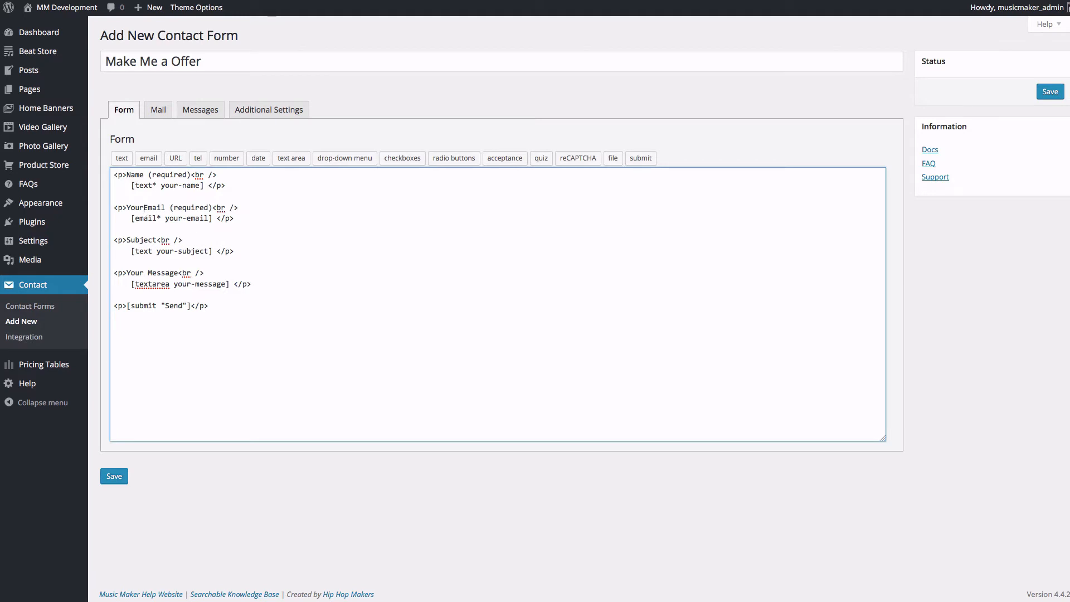
{"action": "key", "text": "BackSpace"}
Step: Turn the Subject field into a 'Beat Name' field tagged beatname
{"action": "left_click_drag", "start_coordinate": [157, 240], "coordinate": [127, 241]}
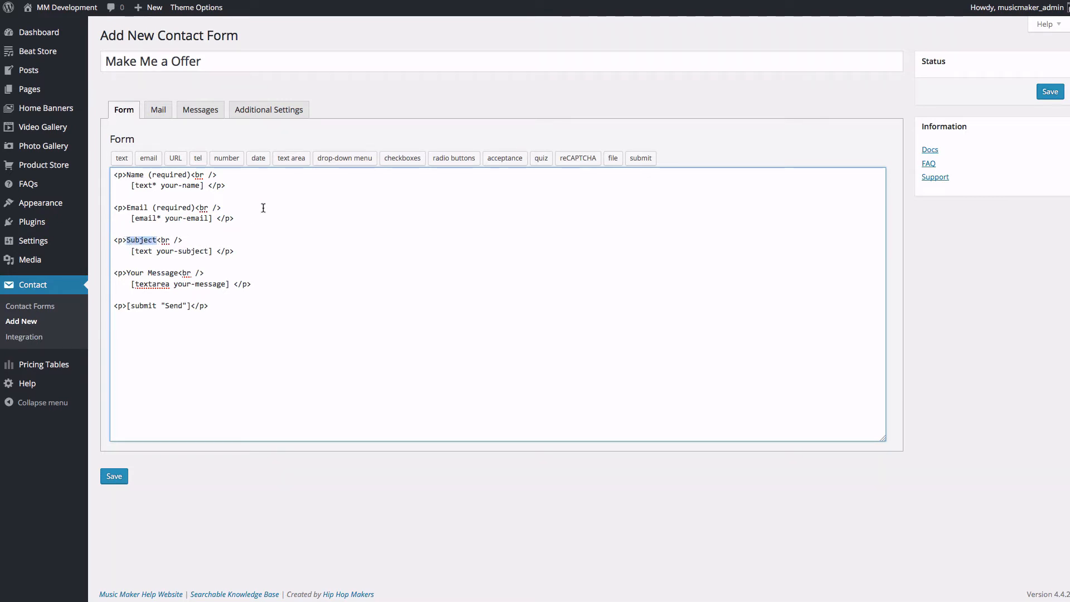
{"action": "type", "text": "Bean"}
{"action": "key", "text": "BackSpace"}
{"action": "type", "text": "t Name"}
{"action": "left_click_drag", "start_coordinate": [208, 251], "coordinate": [158, 253]}
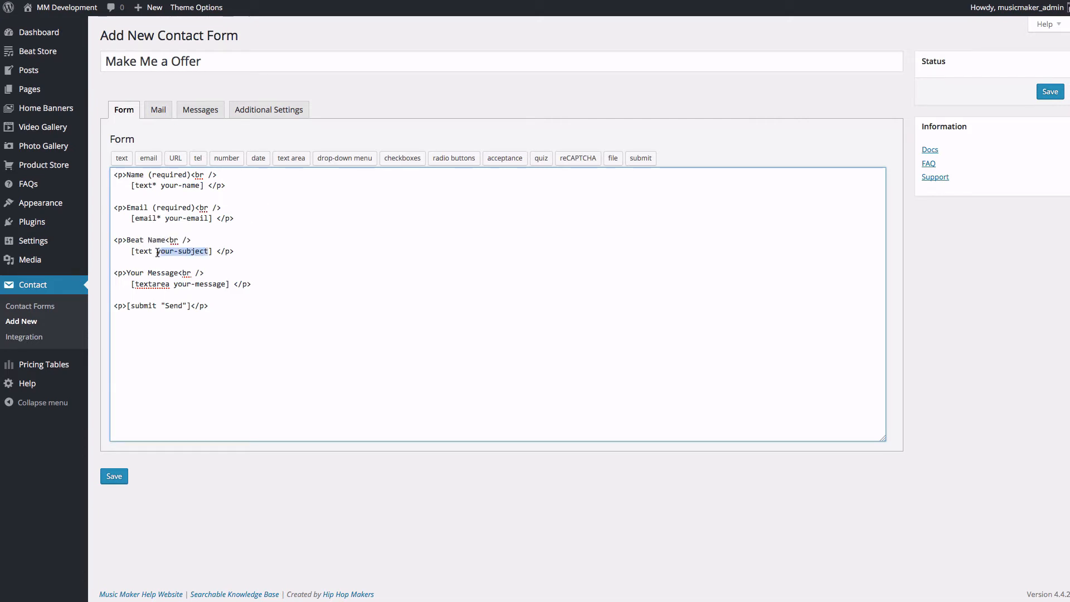
{"action": "type", "text": "beat"}
{"action": "key", "text": "BackSpace"}
{"action": "type", "text": "name"}
{"action": "left_click_drag", "start_coordinate": [218, 252], "coordinate": [107, 239]}
{"action": "key", "text": "super+c"}
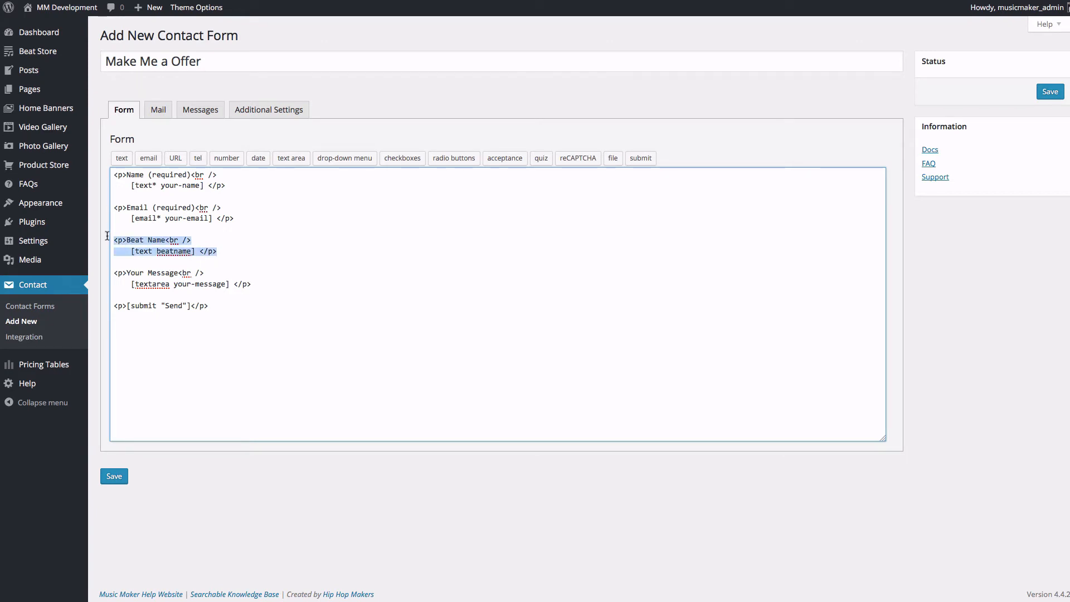
Step: Duplicate the Beat Name field as an 'Offer Price' field tagged offerprice
{"action": "left_click", "coordinate": [230, 250]}
{"action": "key", "text": "Return"}
{"action": "key", "text": "Return"}
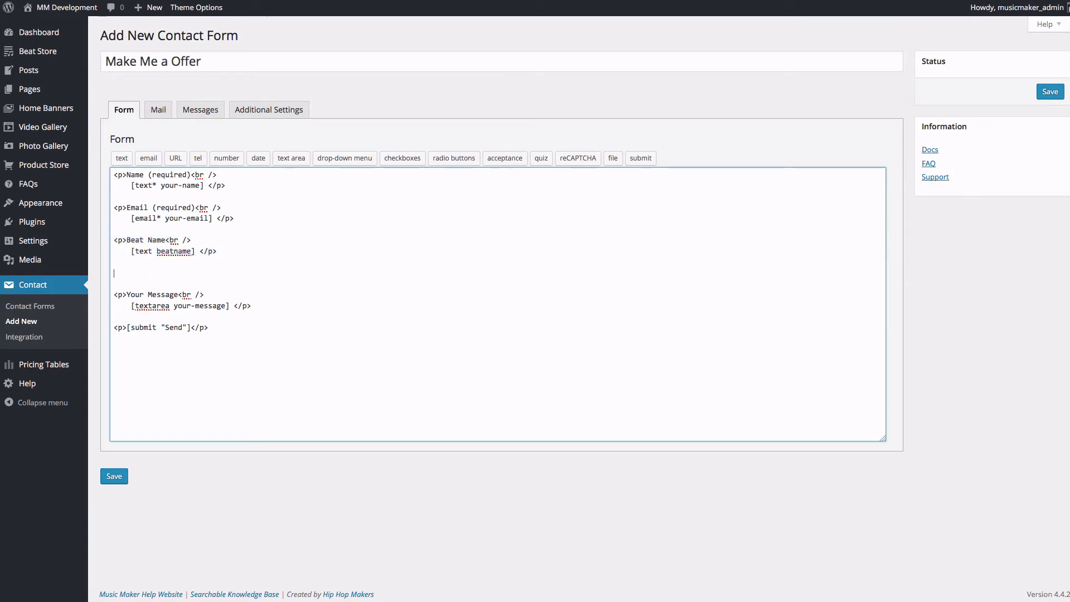
{"action": "key", "text": "super+v"}
{"action": "left_click_drag", "start_coordinate": [166, 275], "coordinate": [132, 271]}
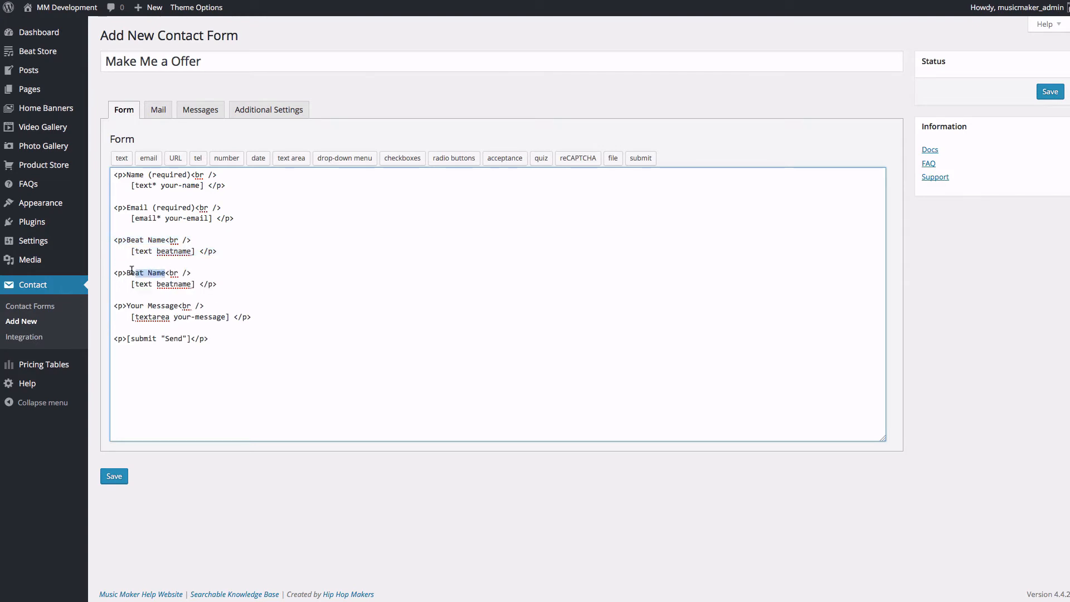
{"action": "type", "text": "Offer Pr"}
{"action": "type", "text": "ice"}
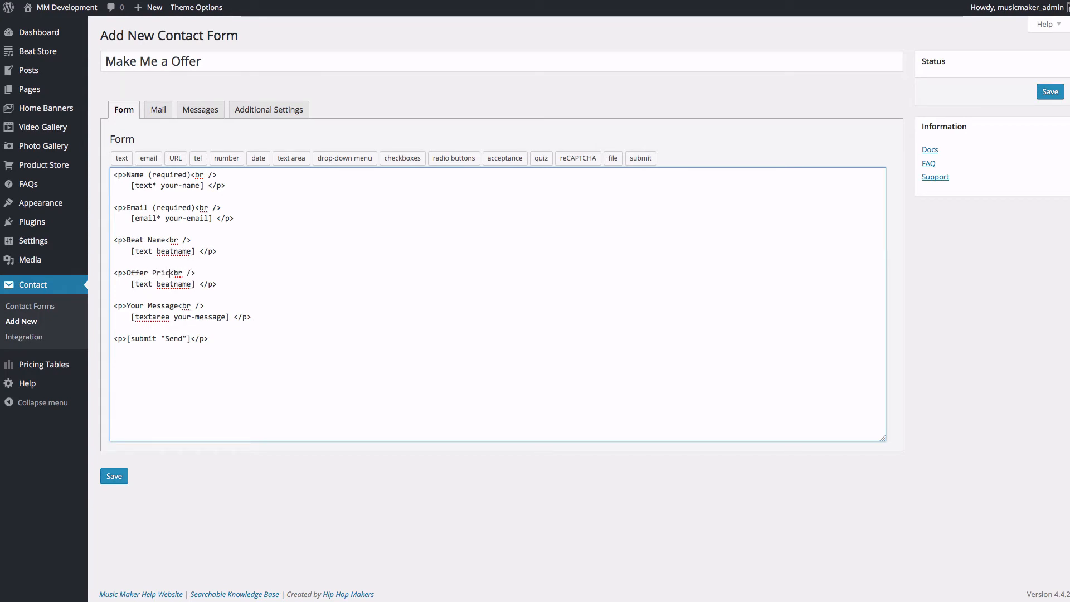
{"action": "left_click_drag", "start_coordinate": [192, 285], "coordinate": [156, 284]}
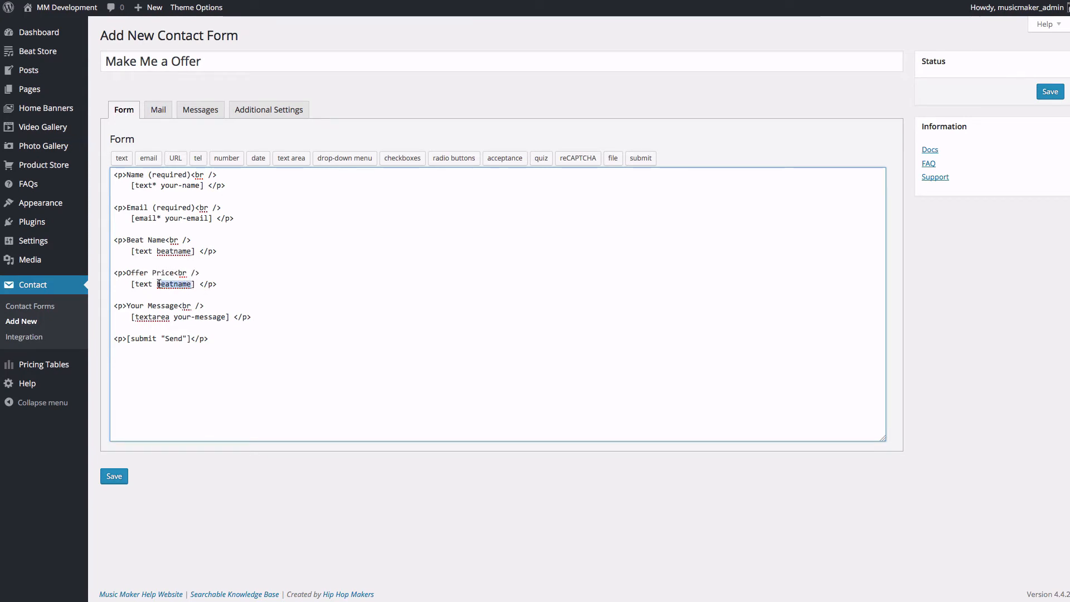
{"action": "type", "text": "offerpri"}
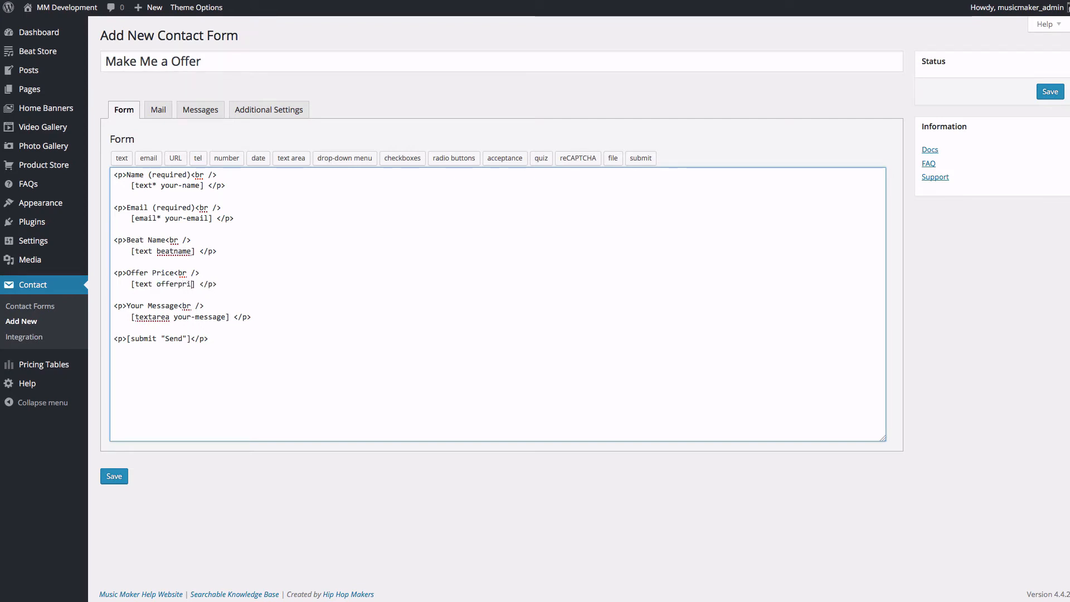
{"action": "type", "text": "ce"}
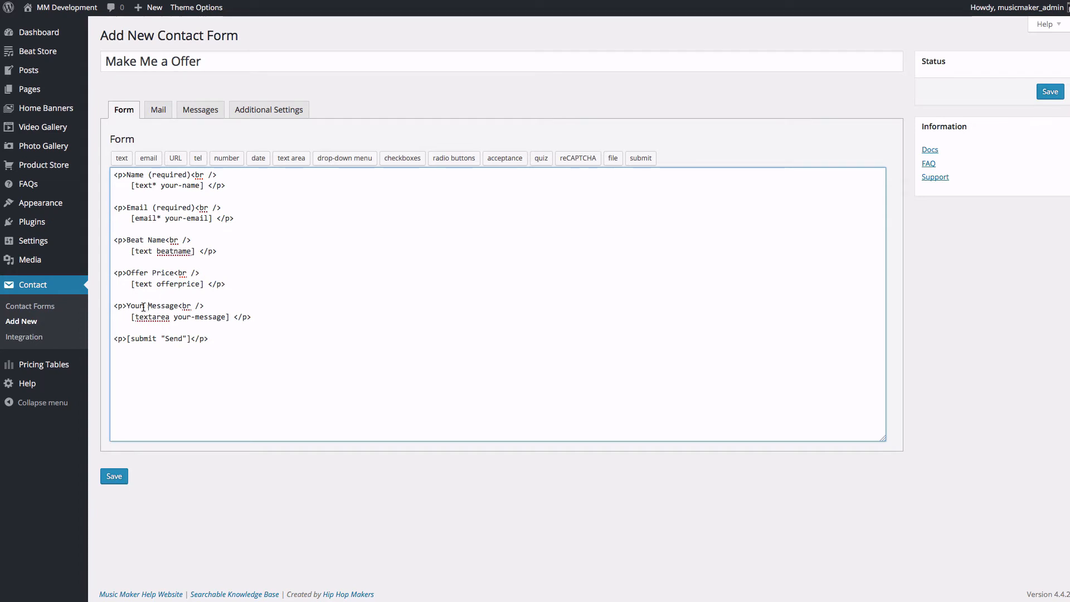
Step: Relabel Message as 'Message (Optional )' and change the submit text to 'Send Offer'
{"action": "left_click_drag", "start_coordinate": [147, 306], "coordinate": [127, 303]}
{"action": "key", "text": "BackSpace"}
{"action": "left_click", "coordinate": [157, 305]}
{"action": "type", "text": "(Option"}
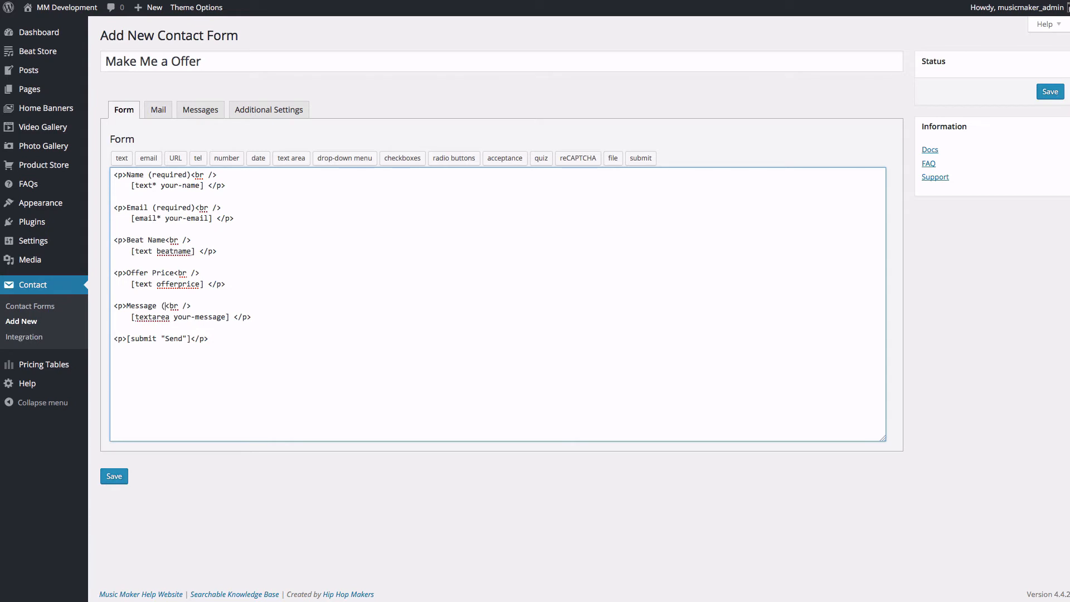
{"action": "type", "text": "al )"}
{"action": "type", "text": " Offer"}
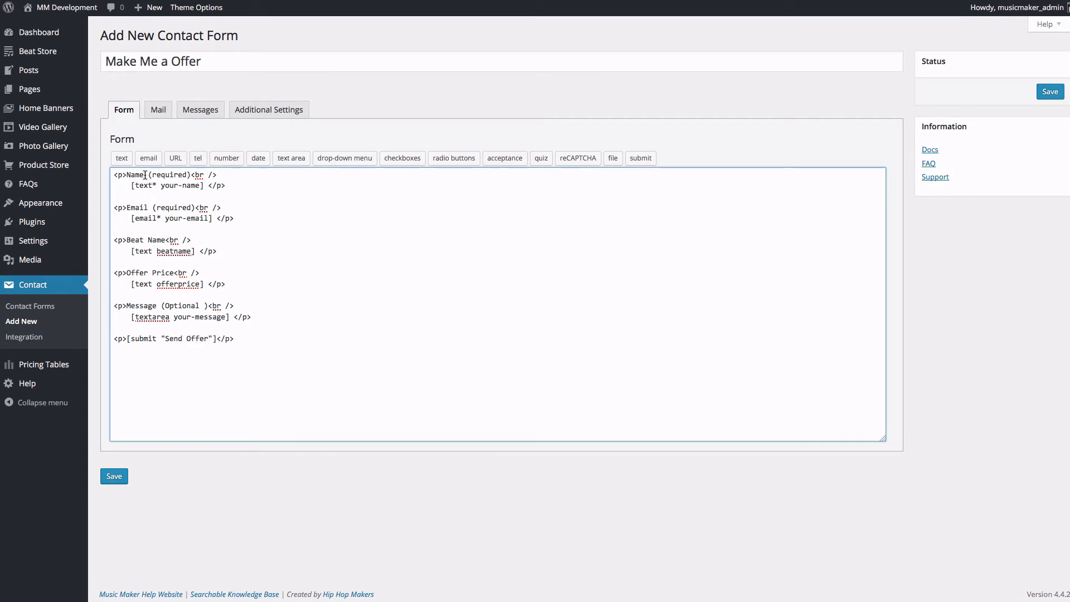
Step: Strip the ' (required)' text from both the Name and Email labels
{"action": "left_click_drag", "start_coordinate": [144, 176], "coordinate": [186, 175]}
{"action": "key", "text": "BackSpace"}
{"action": "left_click_drag", "start_coordinate": [149, 208], "coordinate": [191, 208]}
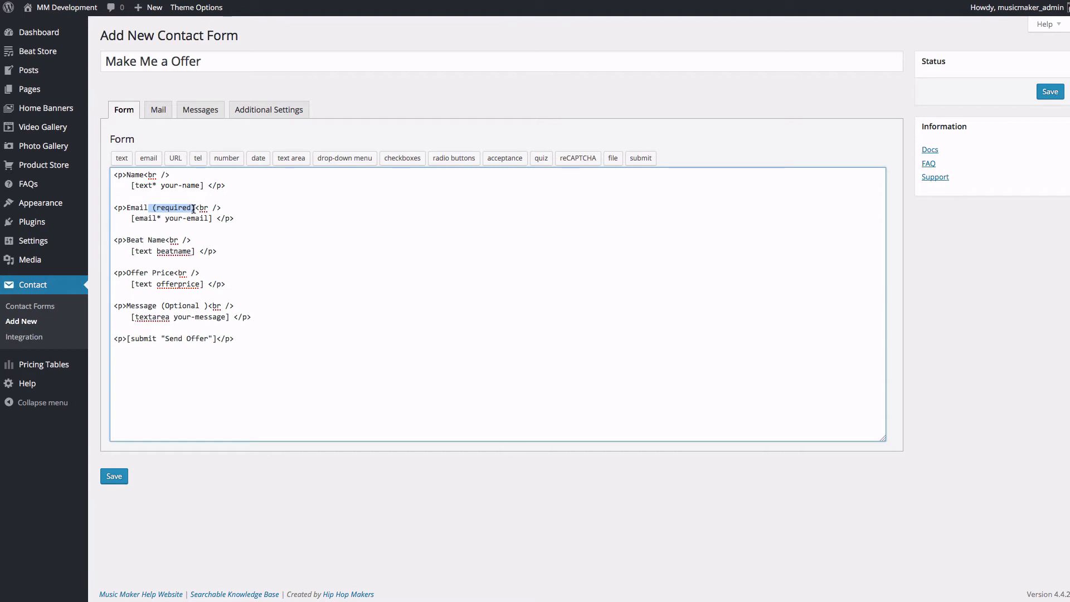
{"action": "key", "text": "BackSpace"}
Step: Save 'Make Me a Offer', copy its generated shortcode, and start a new blank page
{"action": "left_click", "coordinate": [113, 476]}
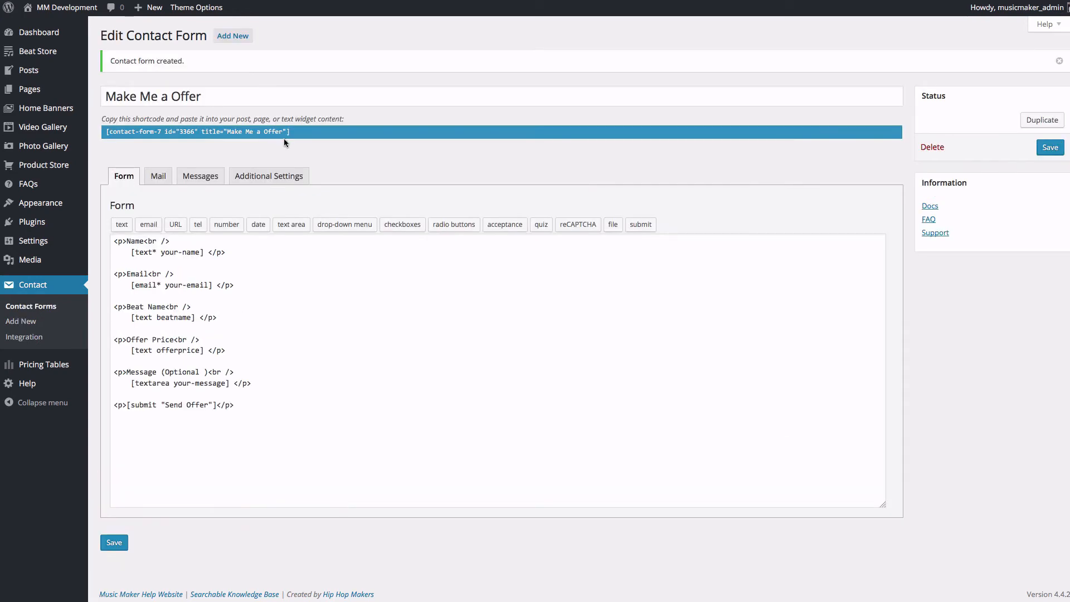
{"action": "left_click_drag", "start_coordinate": [106, 131], "coordinate": [292, 130]}
{"action": "key", "text": "ctrl+c"}
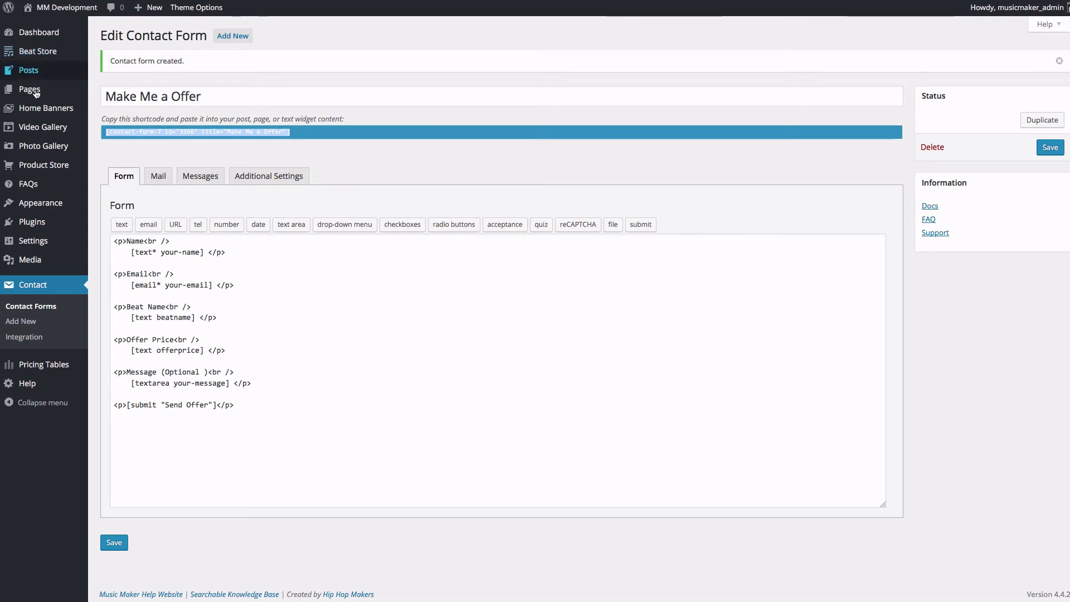
{"action": "mouse_move", "coordinate": [35, 94]}
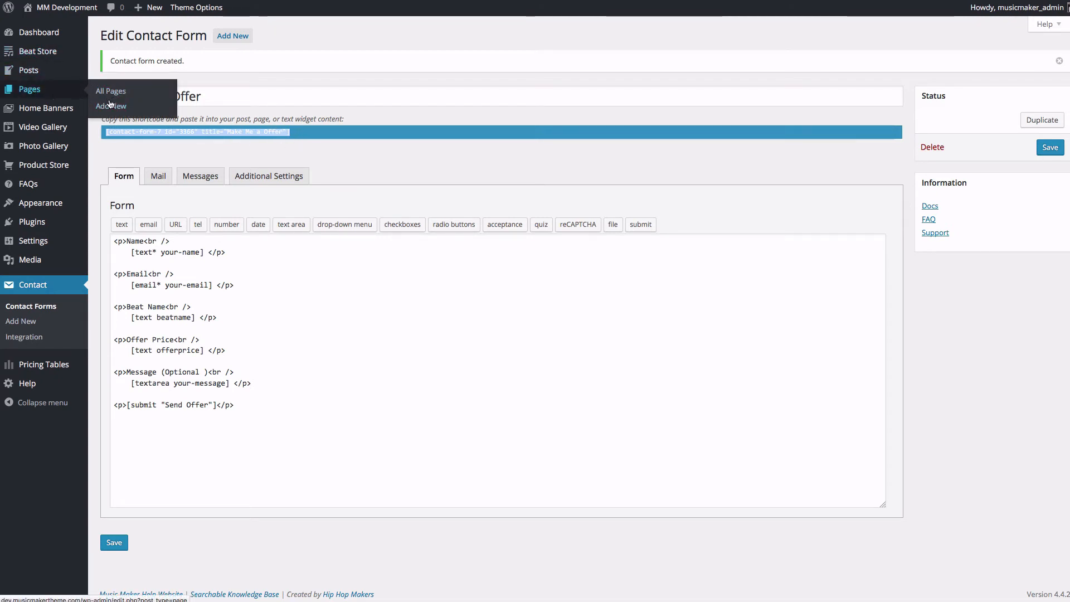
{"action": "right_click", "coordinate": [111, 106]}
{"action": "left_click", "coordinate": [131, 108]}
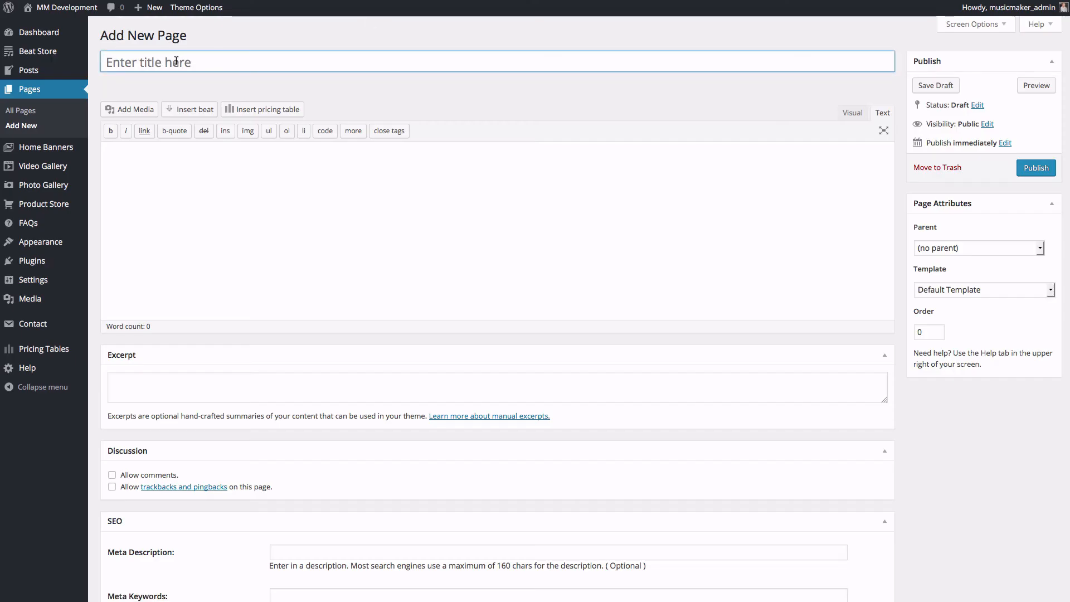
Step: Title the new page 'Make a Offer'
{"action": "left_click", "coordinate": [176, 61]}
{"action": "type", "text": "Me "}
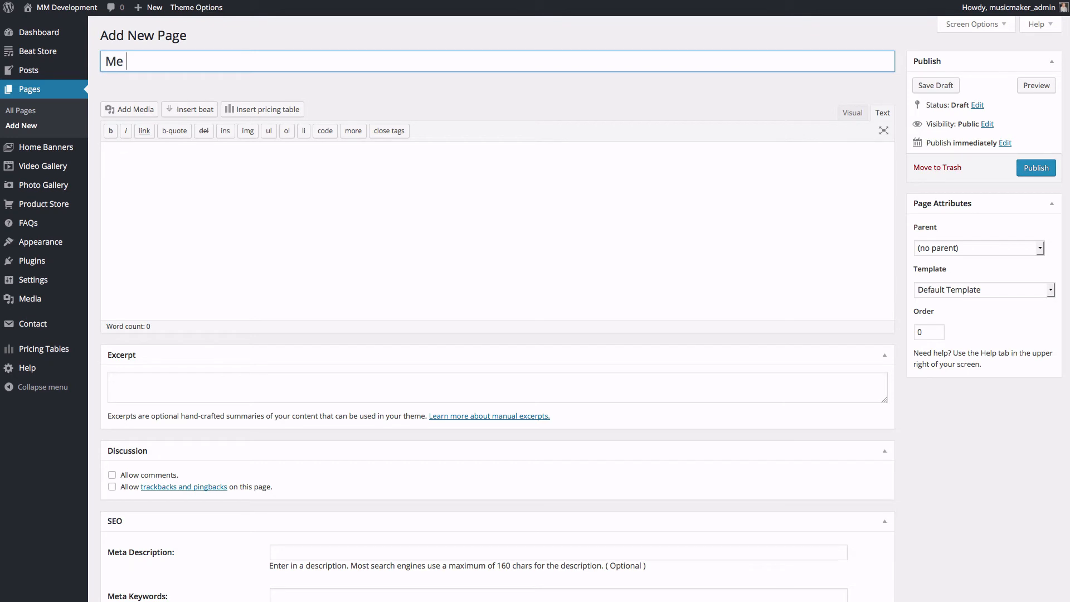
{"action": "type", "text": "a Offer"}
{"action": "key", "text": "ctrl+a"}
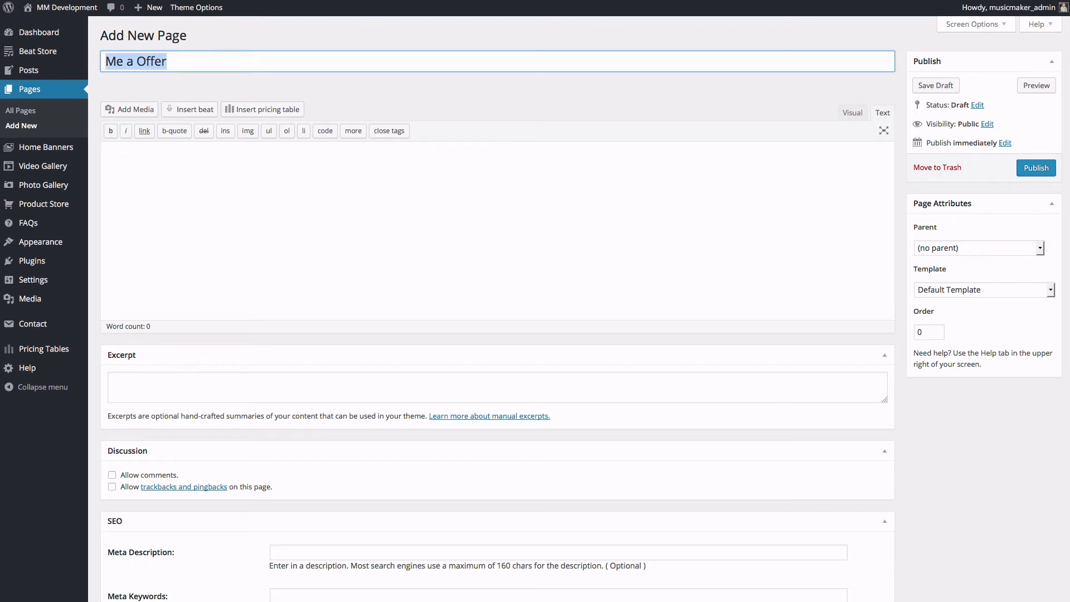
{"action": "type", "text": "Make a "}
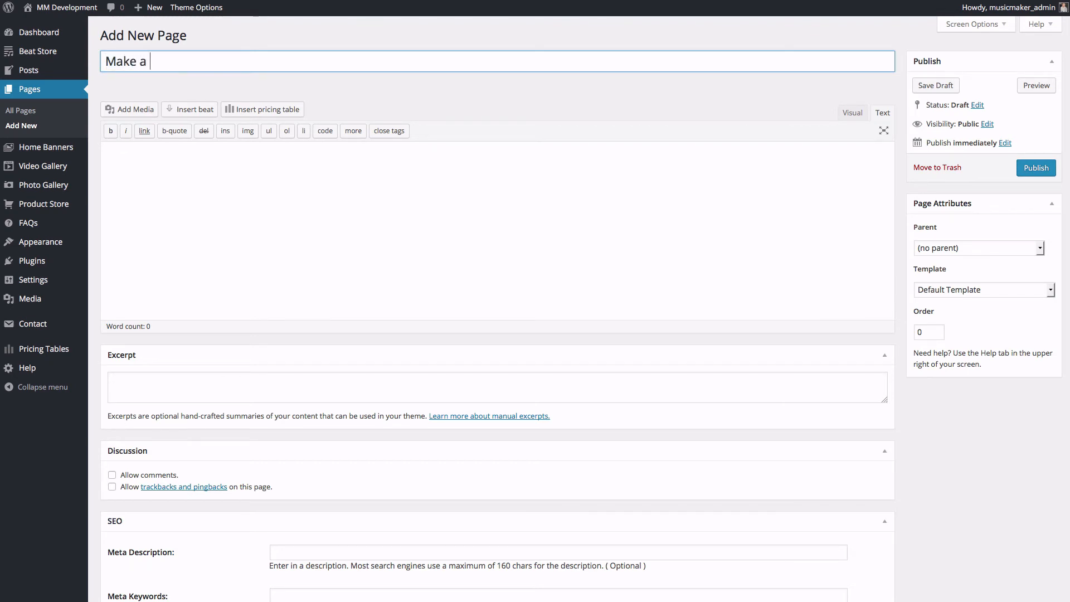
{"action": "type", "text": "Offer"}
Step: Paste the Make Me a Offer form shortcode into the page content and publish the page
{"action": "left_click", "coordinate": [239, 163]}
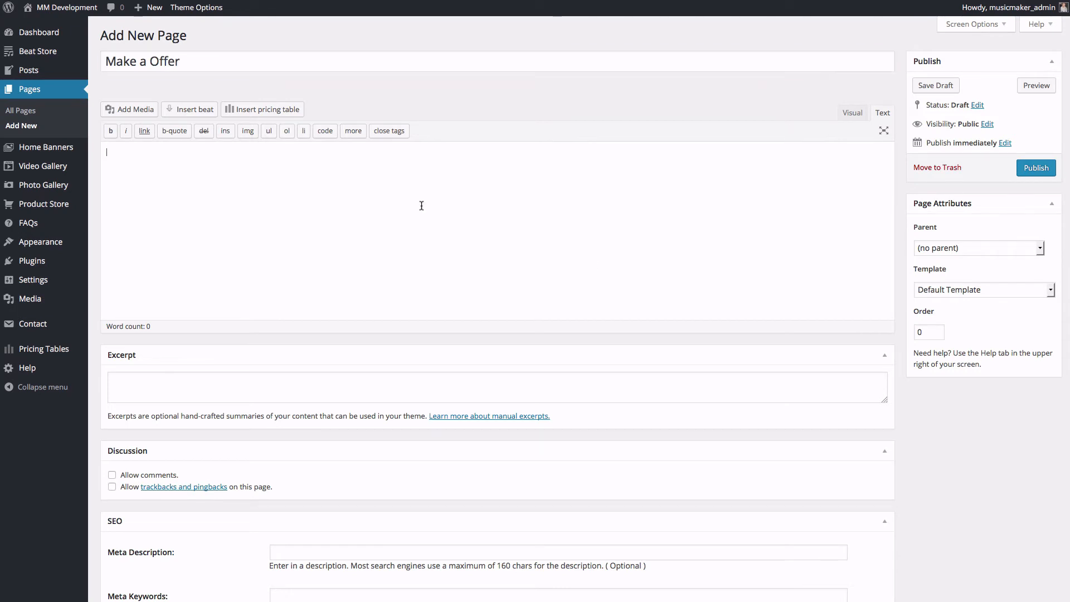
{"action": "key", "text": "ctrl+v"}
{"action": "scroll", "coordinate": [294, 436], "scroll_direction": "down", "scroll_amount": 2}
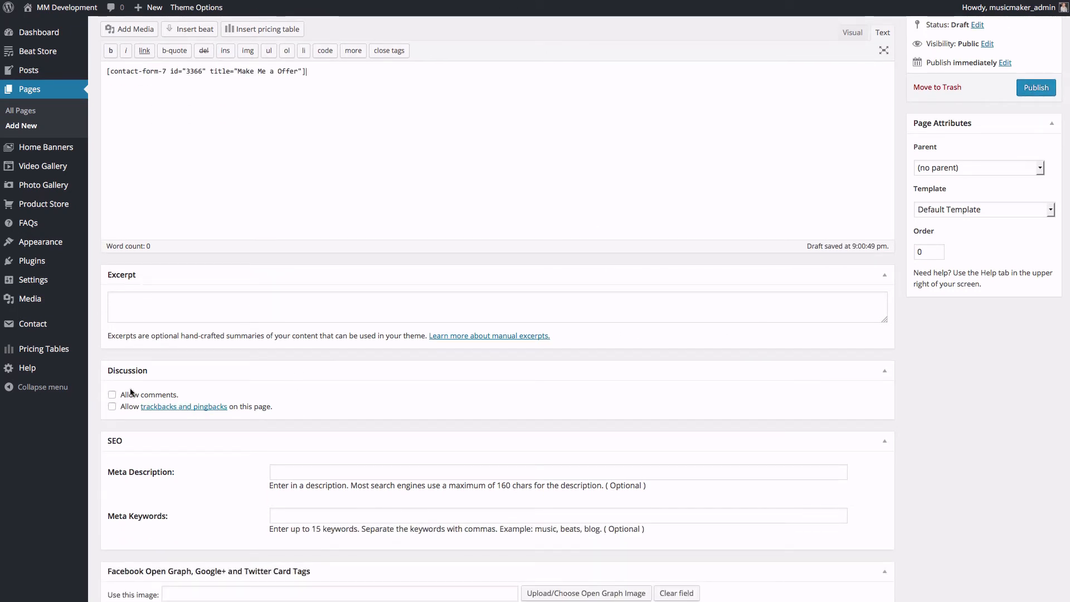
{"action": "scroll", "coordinate": [877, 394], "scroll_direction": "up", "scroll_amount": 3}
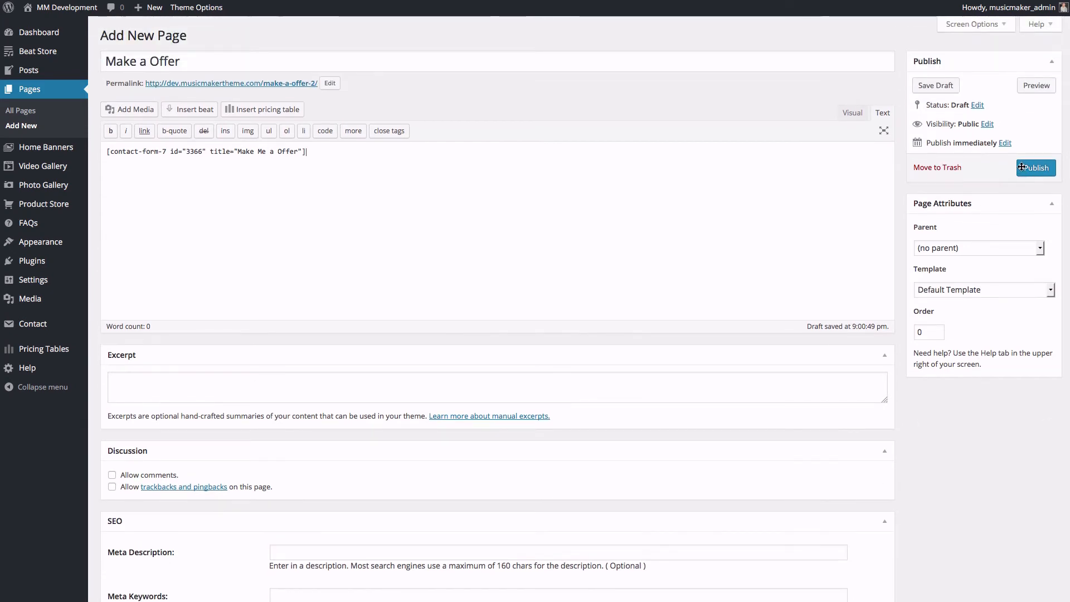
{"action": "left_click", "coordinate": [1029, 170]}
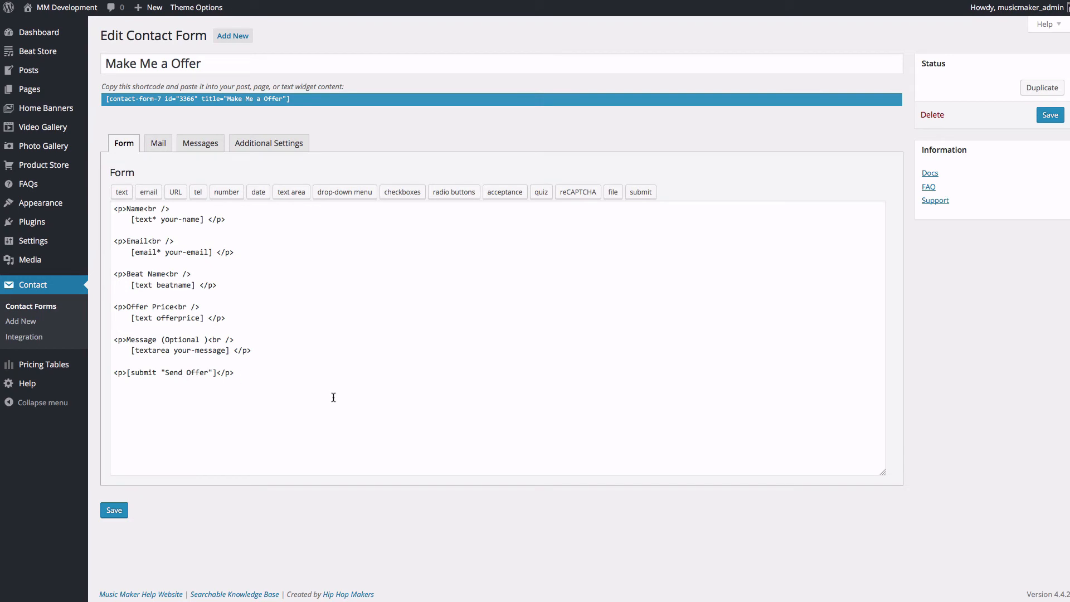
Step: Copy the form's field markup from Name through Message
{"action": "triple_click", "coordinate": [254, 351]}
{"action": "left_click_drag", "start_coordinate": [159, 277], "coordinate": [91, 155]}
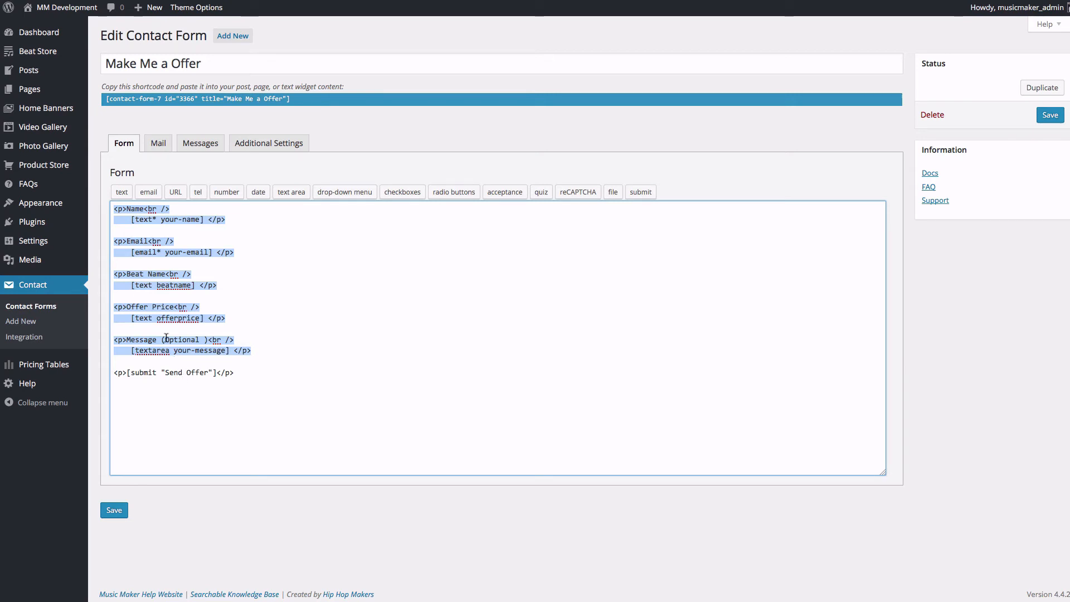
{"action": "right_click", "coordinate": [162, 295]}
{"action": "left_click", "coordinate": [184, 323]}
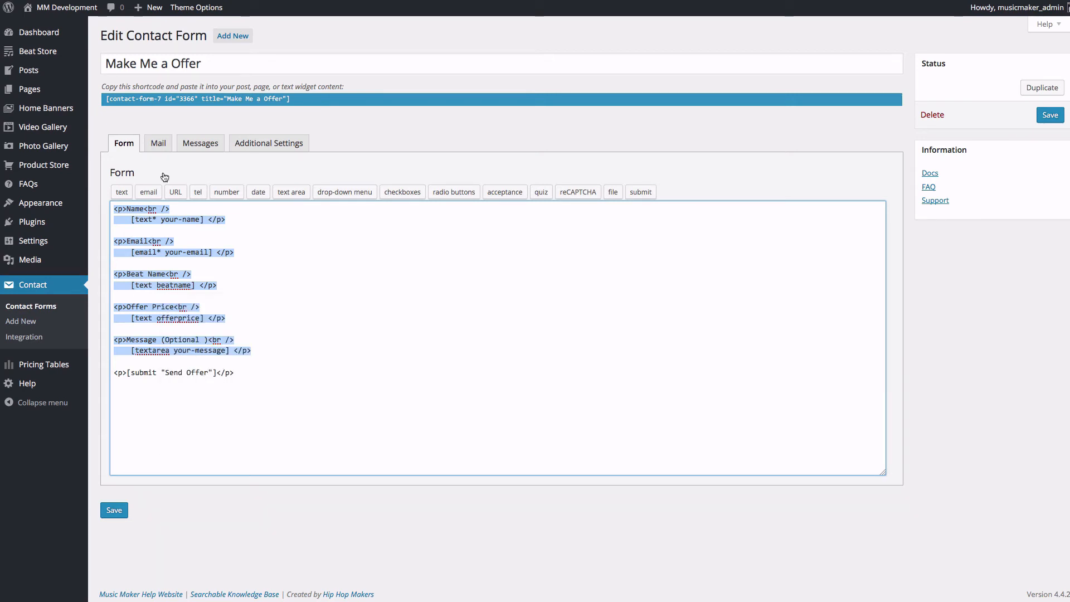
Step: Set the mail subject to 'MM Development - Beat Offer'
{"action": "left_click", "coordinate": [158, 144]}
{"action": "scroll", "coordinate": [127, 360], "scroll_direction": "down", "scroll_amount": 3}
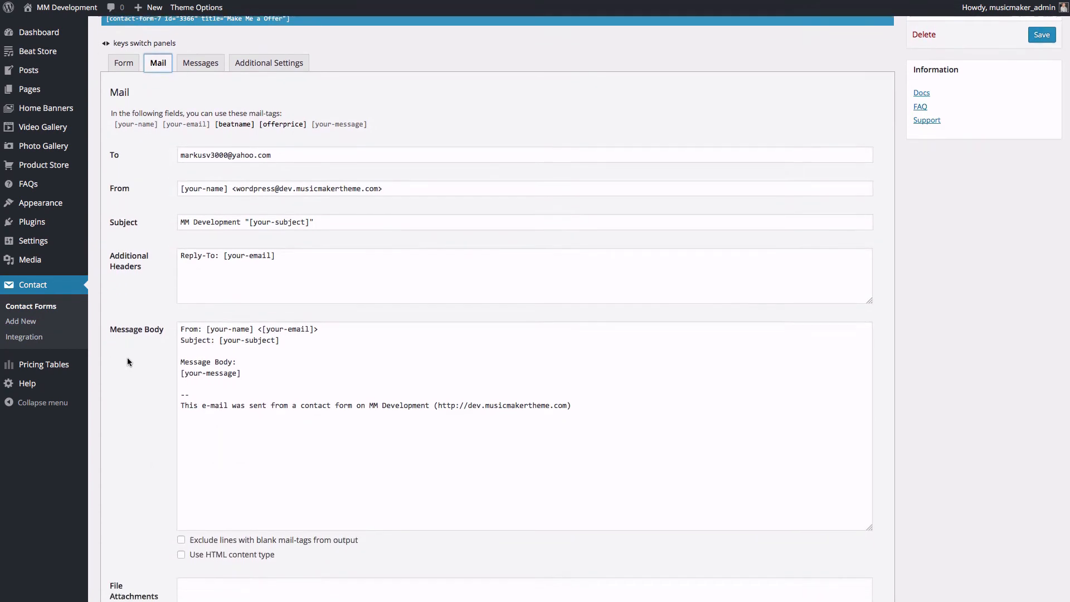
{"action": "scroll", "coordinate": [128, 360], "scroll_direction": "down", "scroll_amount": 4}
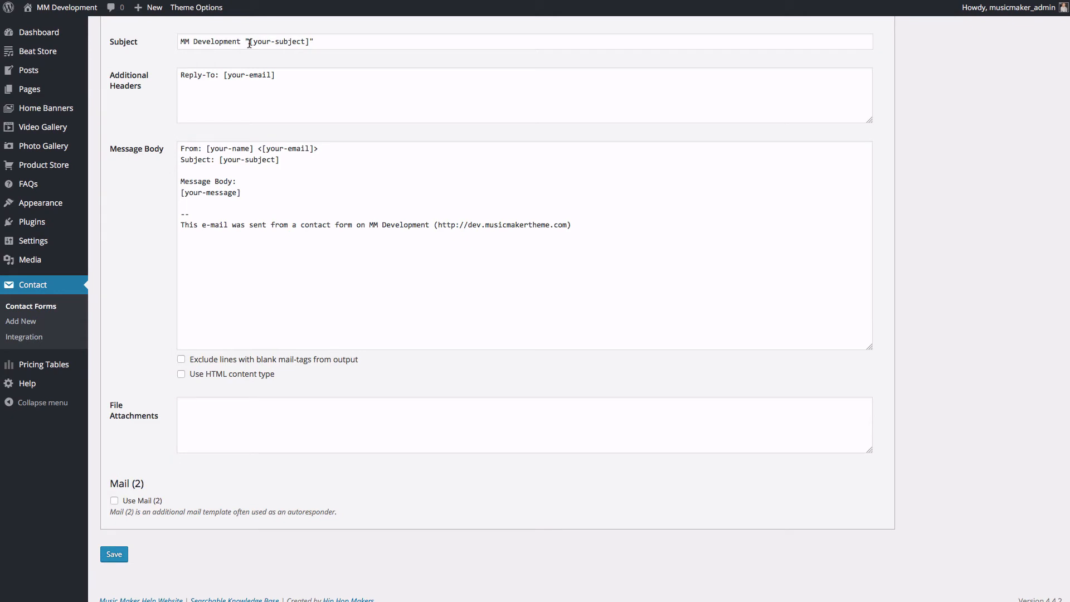
{"action": "left_click_drag", "start_coordinate": [245, 42], "coordinate": [498, 41]}
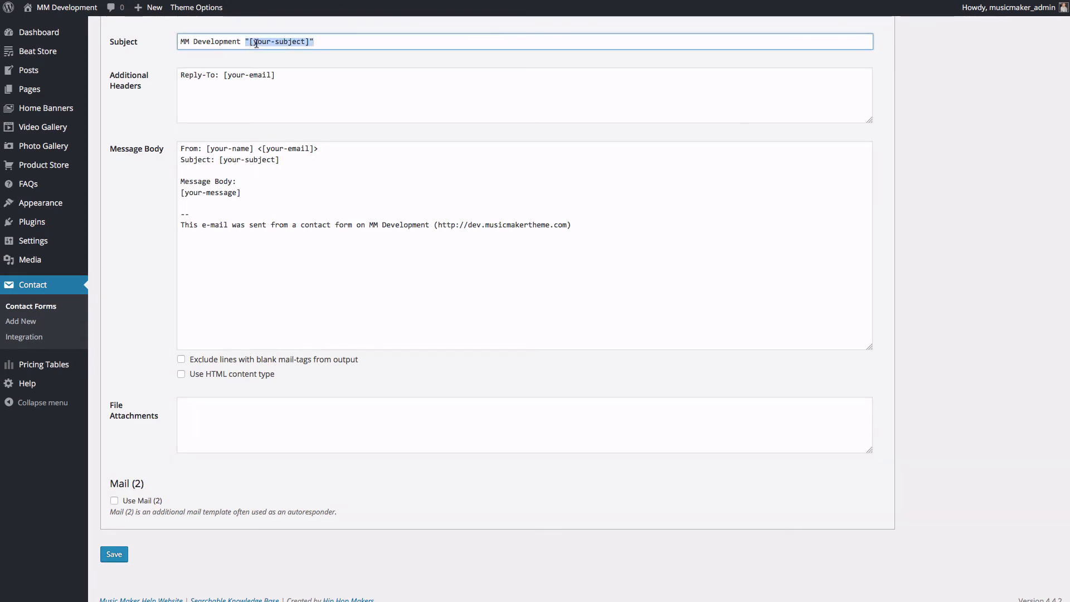
{"action": "type", "text": "- Ma"}
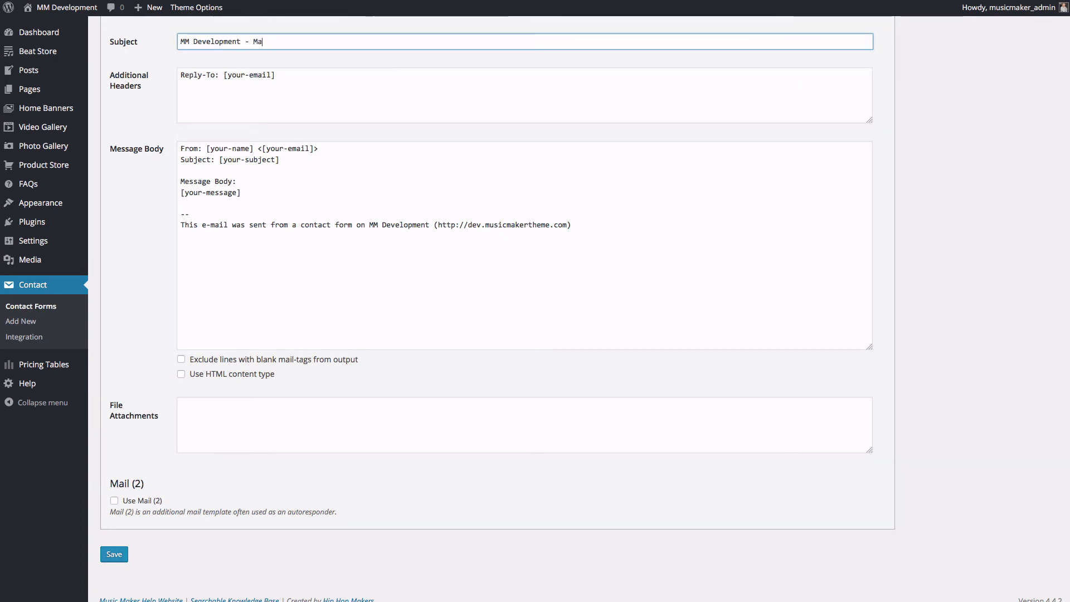
{"action": "type", "text": "ke"}
{"action": "key", "text": "BackSpace"}
{"action": "key", "text": "BackSpace"}
{"action": "key", "text": "BackSpace"}
{"action": "key", "text": "BackSpace"}
{"action": "key", "text": "BackSpace"}
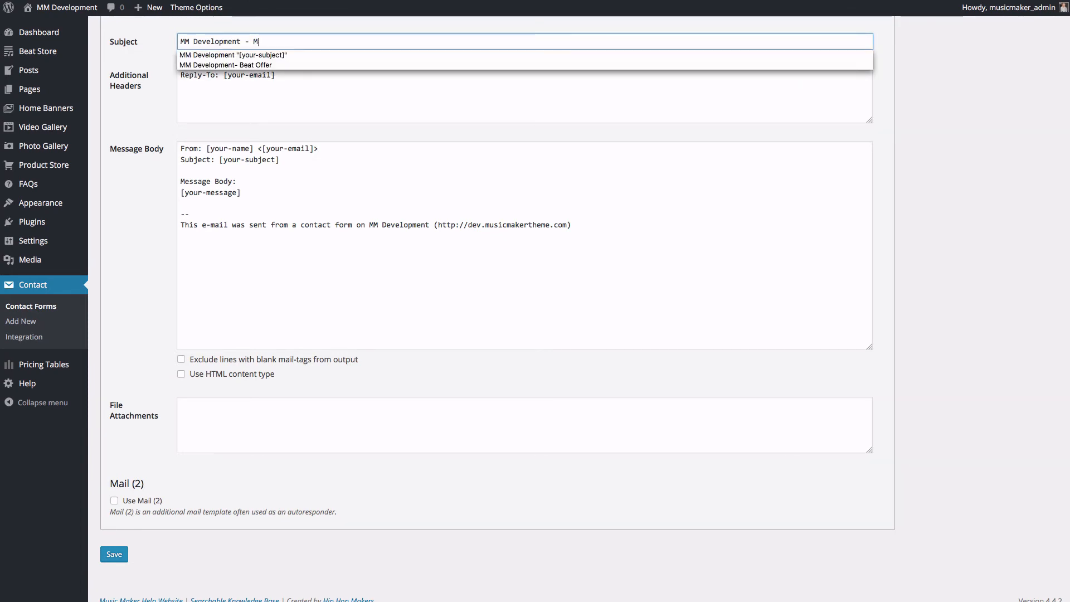
{"action": "type", "text": "Beat Offer"}
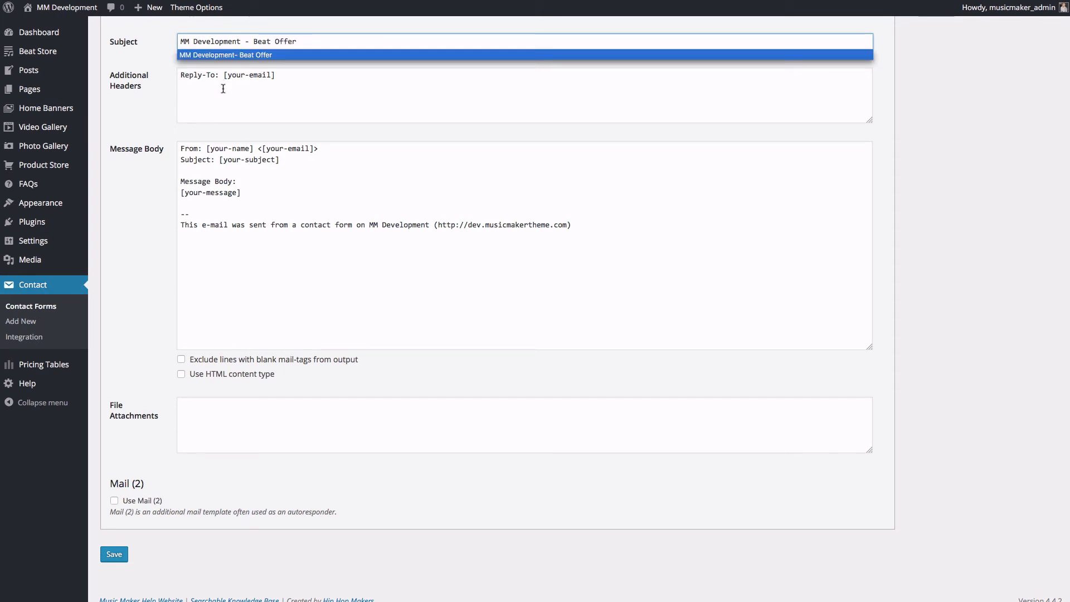
Step: Replace the default message body with the copied field markup and remove the site address from the footer
{"action": "left_click", "coordinate": [235, 181]}
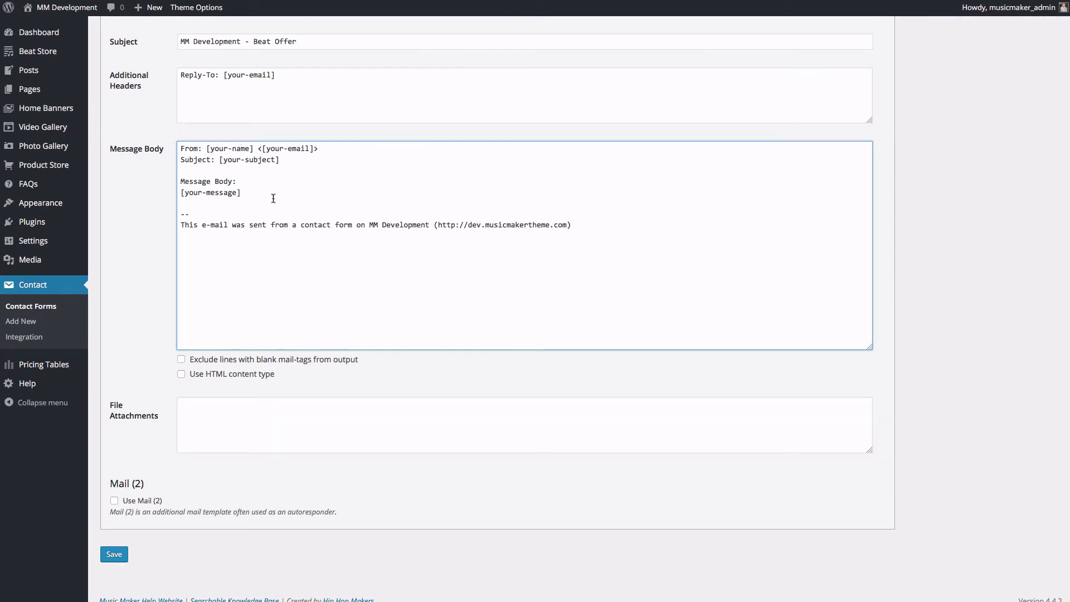
{"action": "left_click_drag", "start_coordinate": [275, 199], "coordinate": [154, 92]}
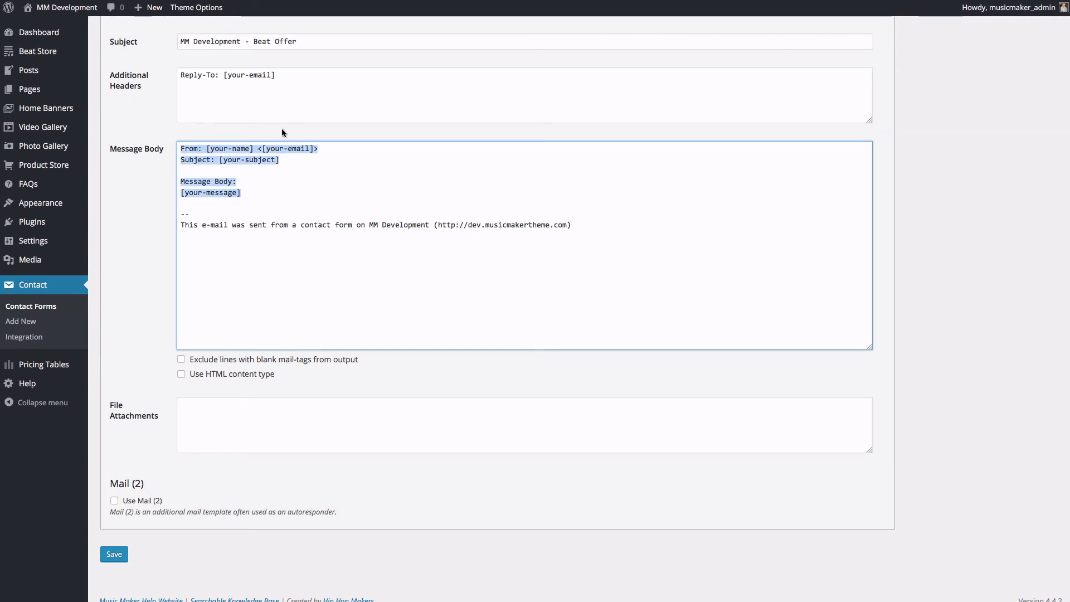
{"action": "key", "text": "super+v"}
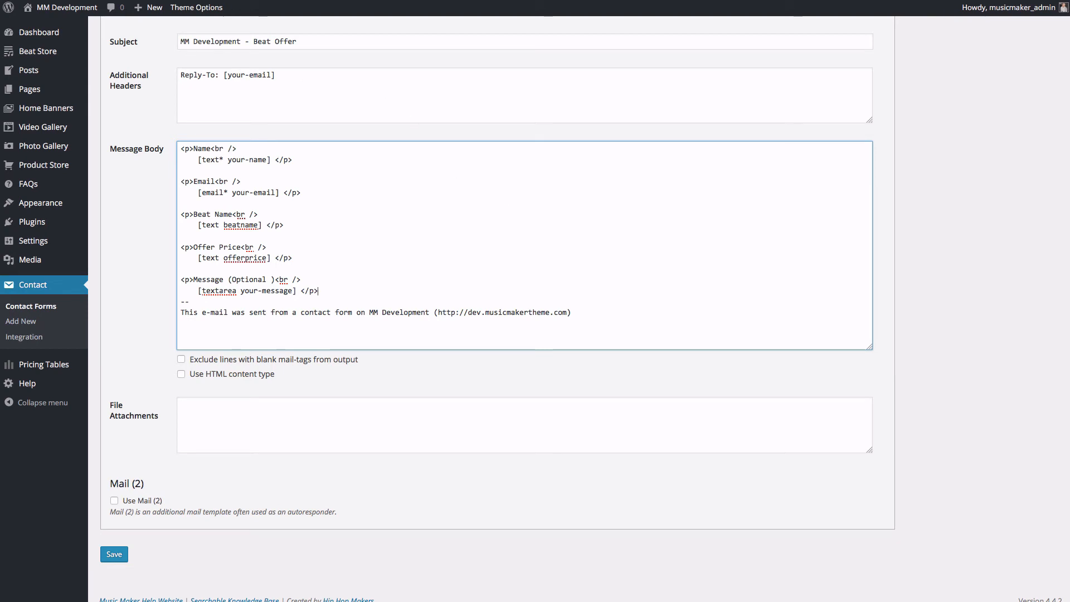
{"action": "left_click_drag", "start_coordinate": [574, 312], "coordinate": [432, 311]}
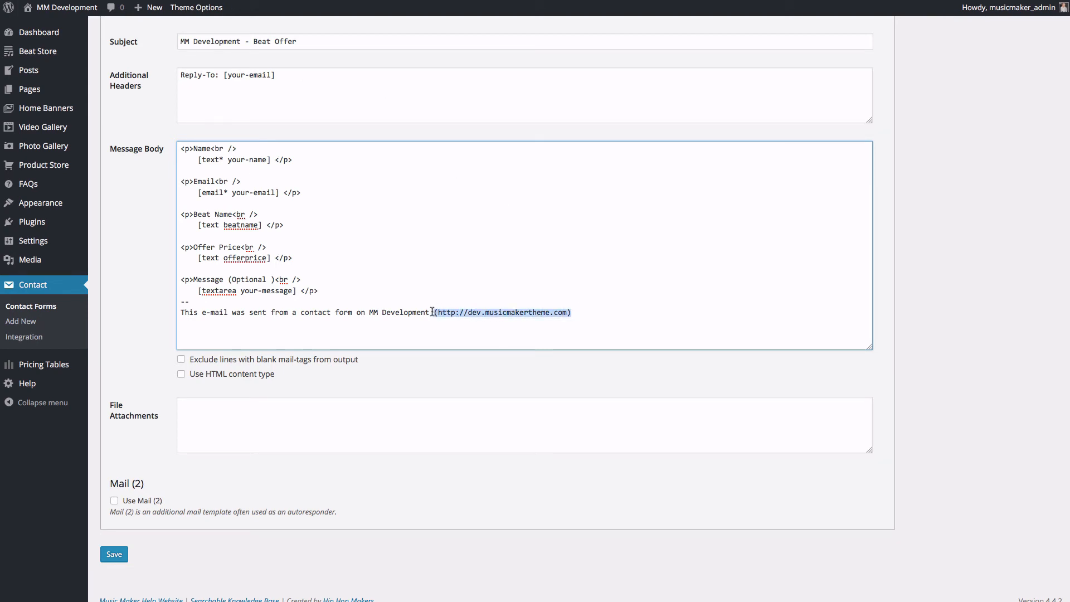
{"action": "key", "text": "BackSpace"}
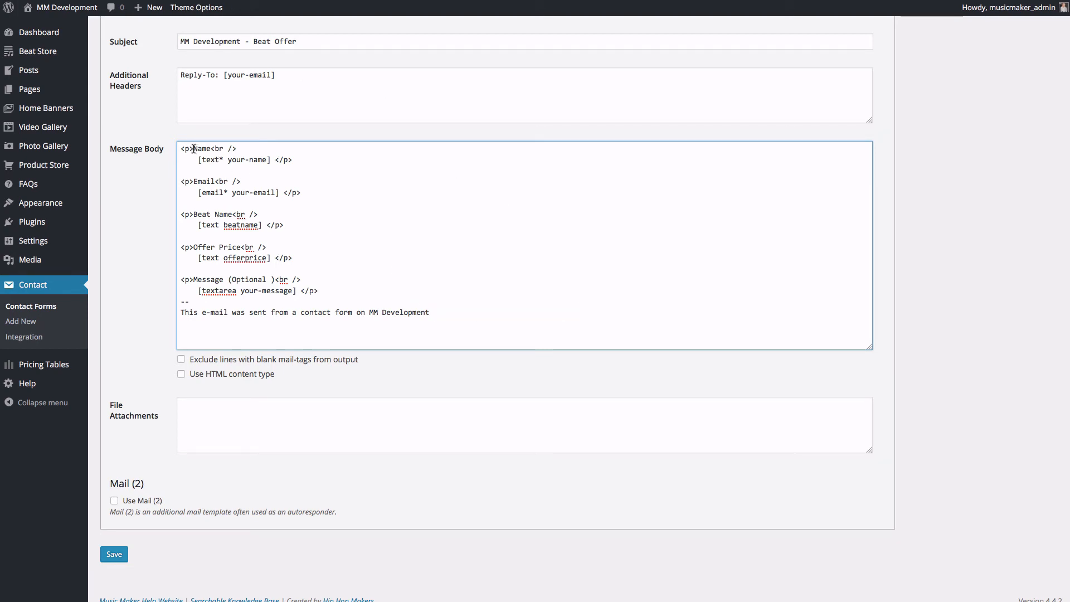
Step: Strip the paragraph and line-break tags from the Name and Email lines, adding a colon after each label
{"action": "left_click_drag", "start_coordinate": [195, 149], "coordinate": [156, 154]}
{"action": "key", "text": "BackSpace"}
{"action": "left_click_drag", "start_coordinate": [194, 181], "coordinate": [152, 281]}
{"action": "key", "text": "BackSpace"}
{"action": "key", "text": "BackSpace"}
{"action": "key", "text": "BackSpace"}
{"action": "key", "text": "BackSpace"}
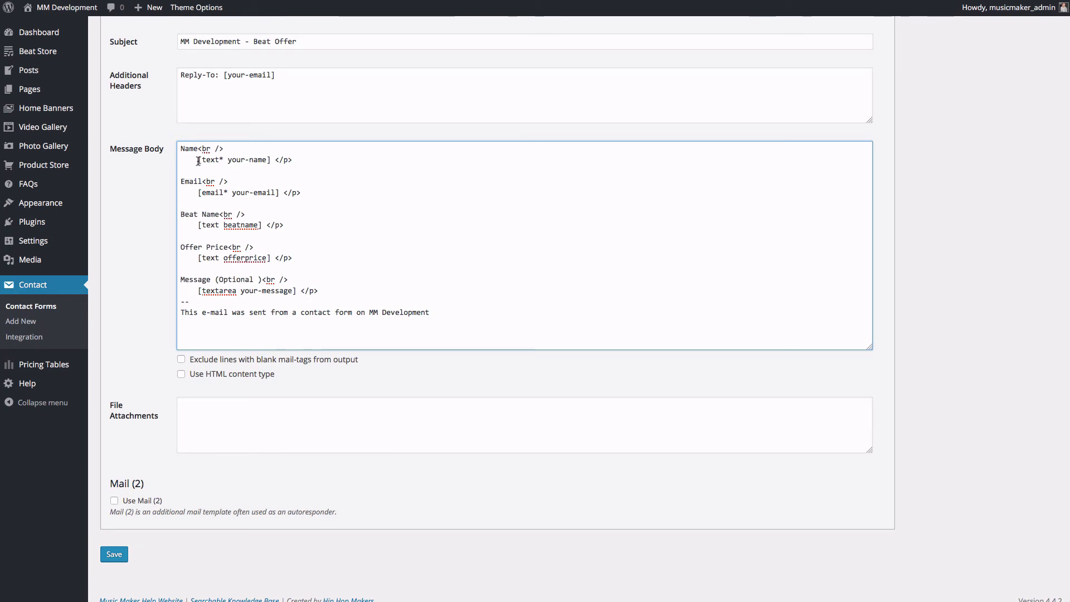
{"action": "left_click_drag", "start_coordinate": [199, 160], "coordinate": [198, 148]}
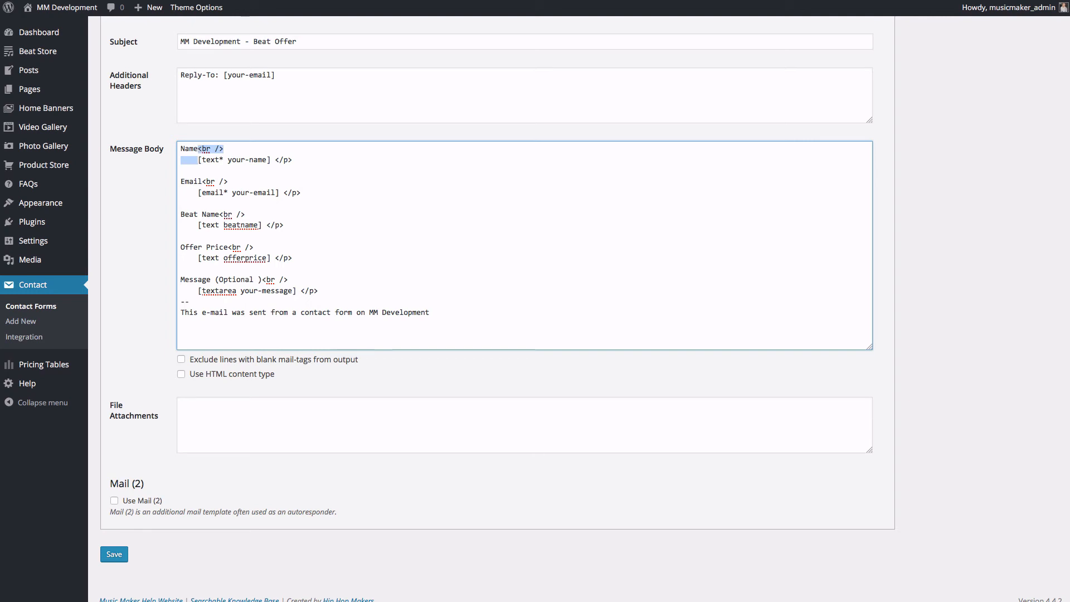
{"action": "type", "text": ": [text* your-name"}
{"action": "left_click_drag", "start_coordinate": [304, 149], "coordinate": [286, 146]}
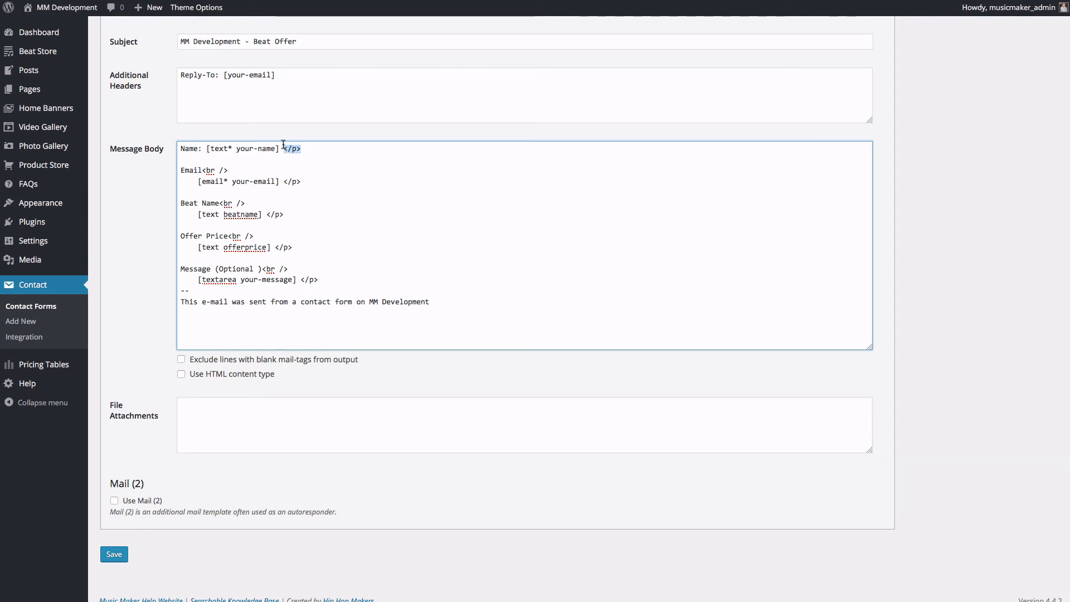
{"action": "key", "text": "BackSpace"}
{"action": "left_click_drag", "start_coordinate": [199, 183], "coordinate": [204, 173]}
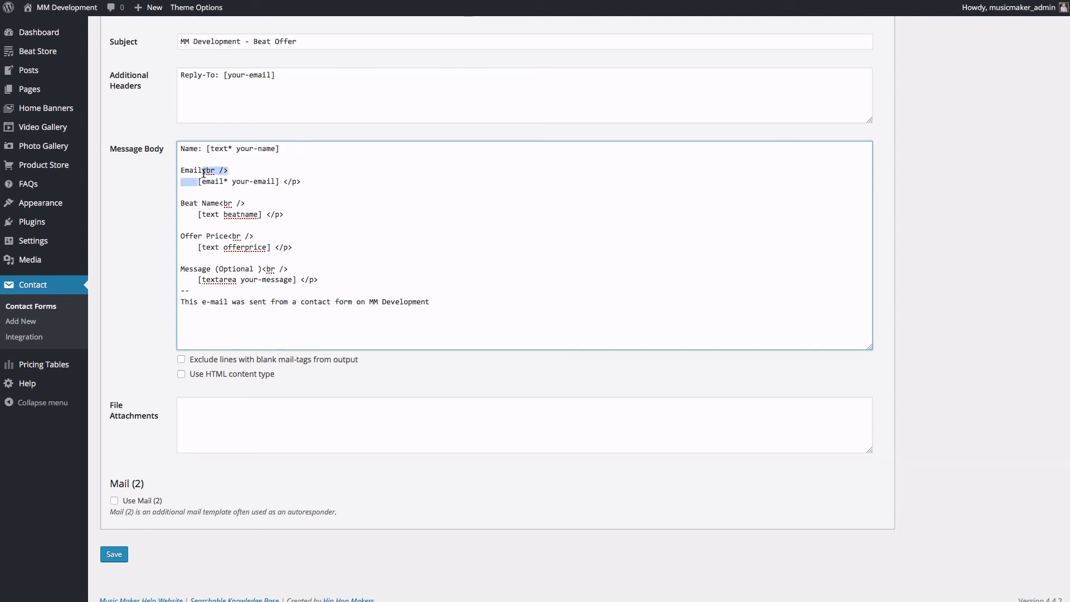
{"action": "type", "text": ": [email* your-email"}
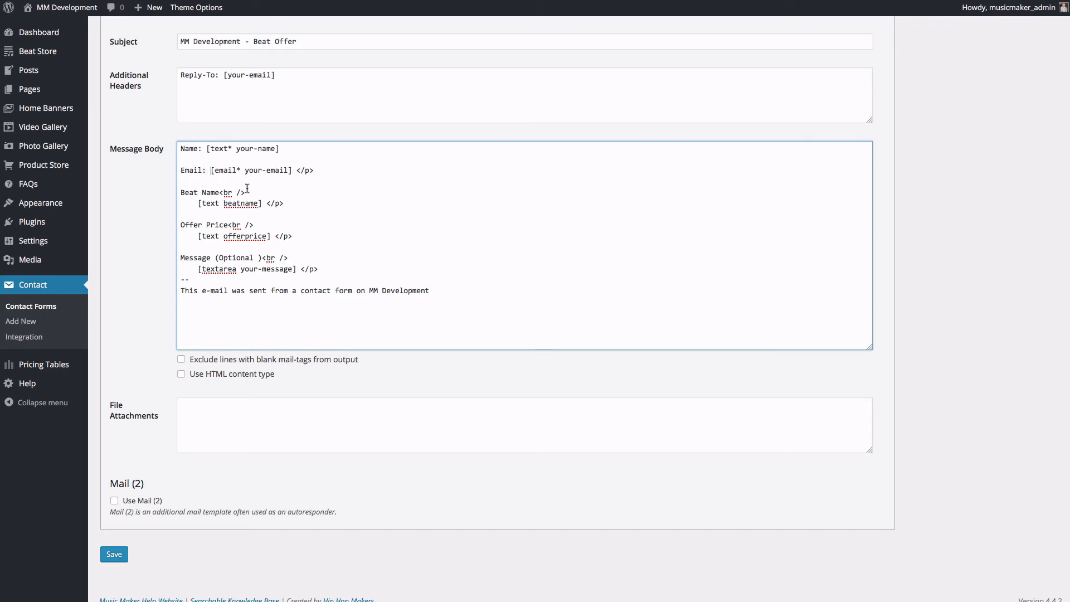
{"action": "left_click_drag", "start_coordinate": [316, 170], "coordinate": [293, 168]}
{"action": "key", "text": "BackSpace"}
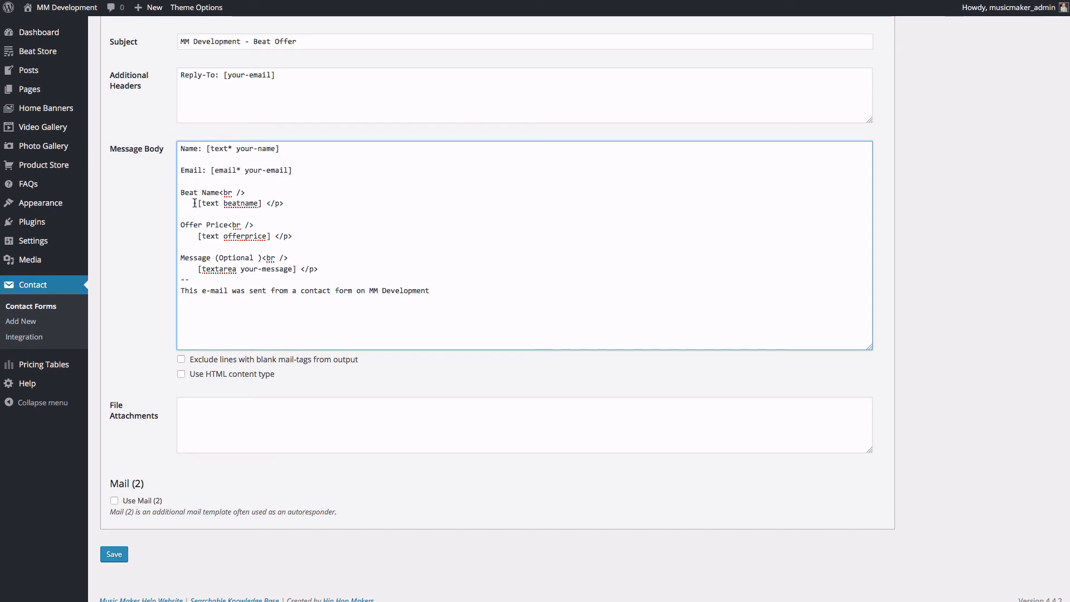
Step: Clean the Beat Name, Offer Price and Message lines to 'label: tag', dropping '(Optional )' and leftover tags
{"action": "left_click_drag", "start_coordinate": [198, 203], "coordinate": [221, 194]}
{"action": "type", "text": ": [text beatname"}
{"action": "mouse_move", "coordinate": [312, 191]}
{"action": "left_mouse_down"}
{"action": "mouse_move", "coordinate": [284, 193]}
{"action": "mouse_move", "coordinate": [297, 192]}
{"action": "left_mouse_up"}
{"action": "key", "text": "BackSpace"}
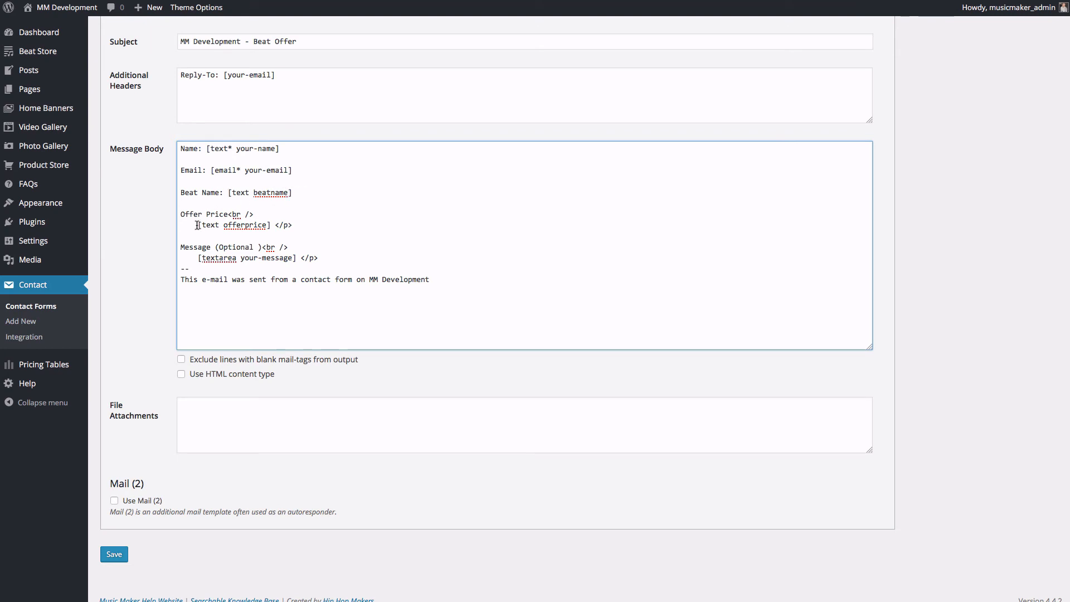
{"action": "left_click_drag", "start_coordinate": [197, 225], "coordinate": [233, 215]}
{"action": "type", "text": ": [text offerprice"}
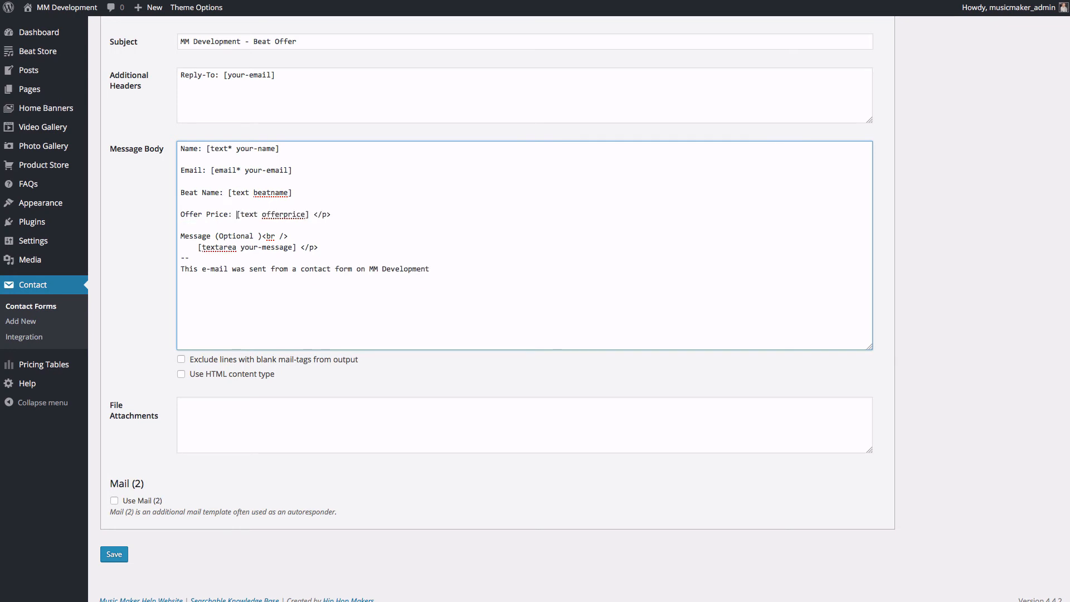
{"action": "left_click_drag", "start_coordinate": [310, 214], "coordinate": [338, 215]}
{"action": "key", "text": "BackSpace"}
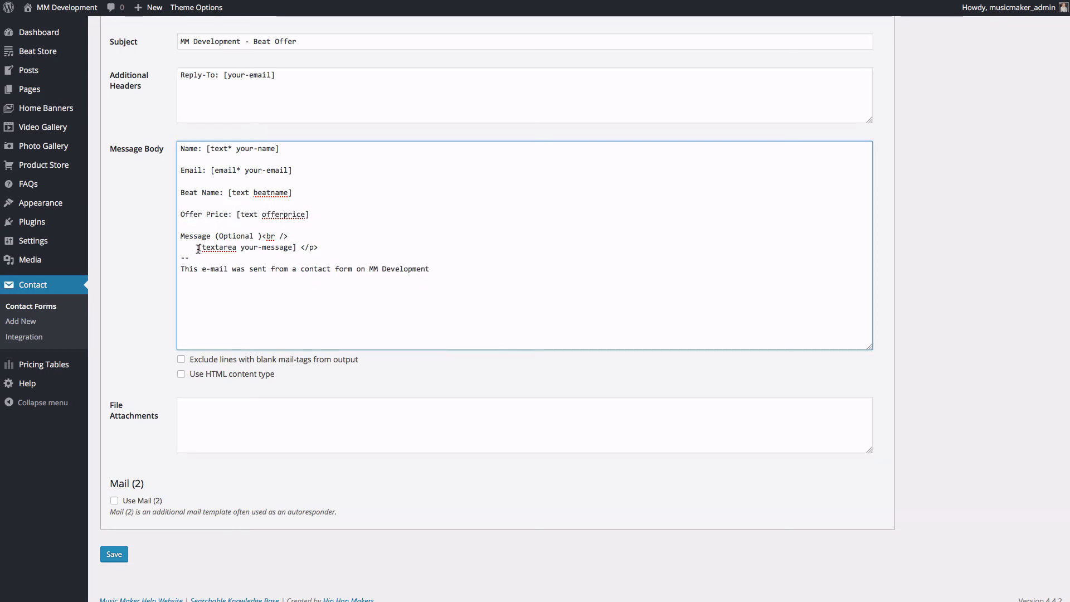
{"action": "mouse_move", "coordinate": [211, 236]}
{"action": "left_mouse_down"}
{"action": "mouse_move", "coordinate": [224, 247]}
{"action": "mouse_move", "coordinate": [198, 247]}
{"action": "left_mouse_up"}
{"action": "type", "text": ": [textarea your-message] </p>"}
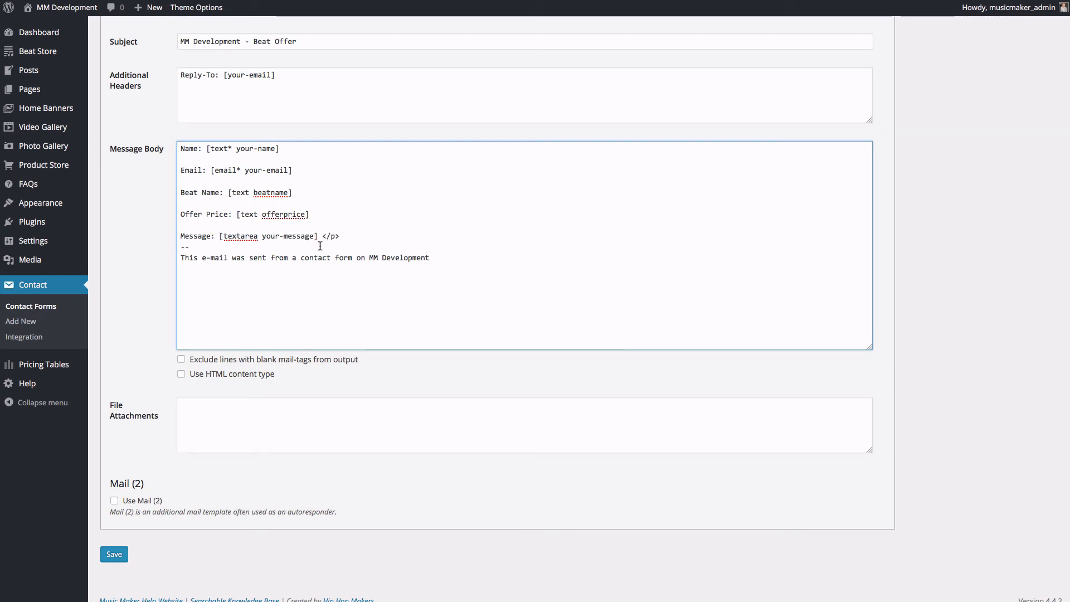
{"action": "key", "text": "BackSpace"}
{"action": "key", "text": "BackSpace"}
{"action": "key", "text": "BackSpace"}
{"action": "key", "text": "BackSpace"}
{"action": "key", "text": "BackSpace"}
{"action": "key", "text": "Return"}
{"action": "key", "text": "Return"}
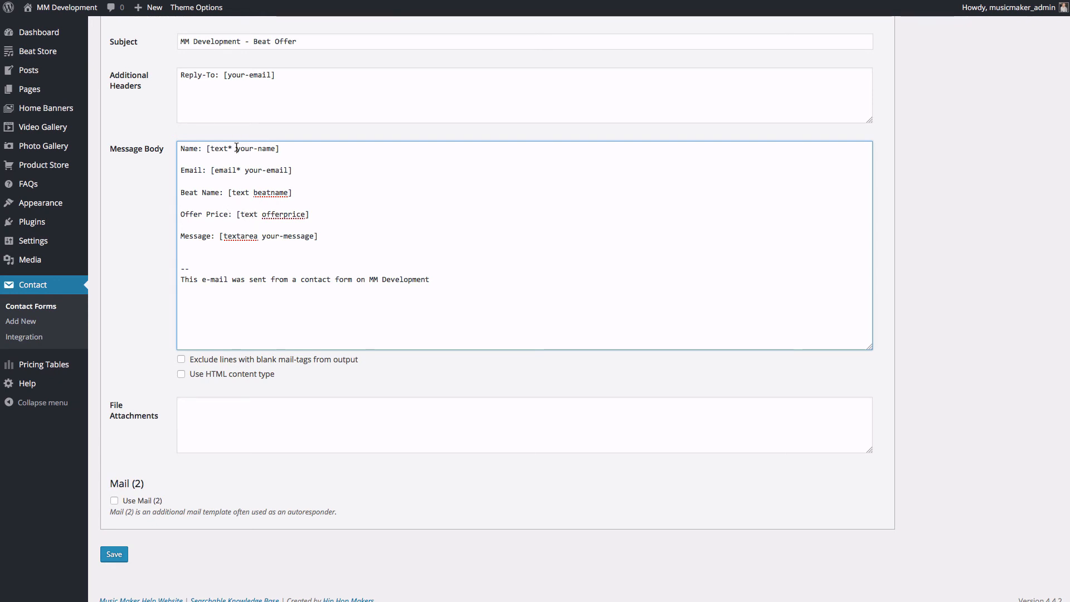
Step: Remove the 'text*', 'email*', 'text' and 'textarea' types from the body tags and save the form
{"action": "left_click_drag", "start_coordinate": [237, 148], "coordinate": [228, 237]}
{"action": "key", "text": "BackSpace"}
{"action": "key", "text": "BackSpace"}
{"action": "key", "text": "BackSpace"}
{"action": "key", "text": "BackSpace"}
{"action": "key", "text": "BackSpace"}
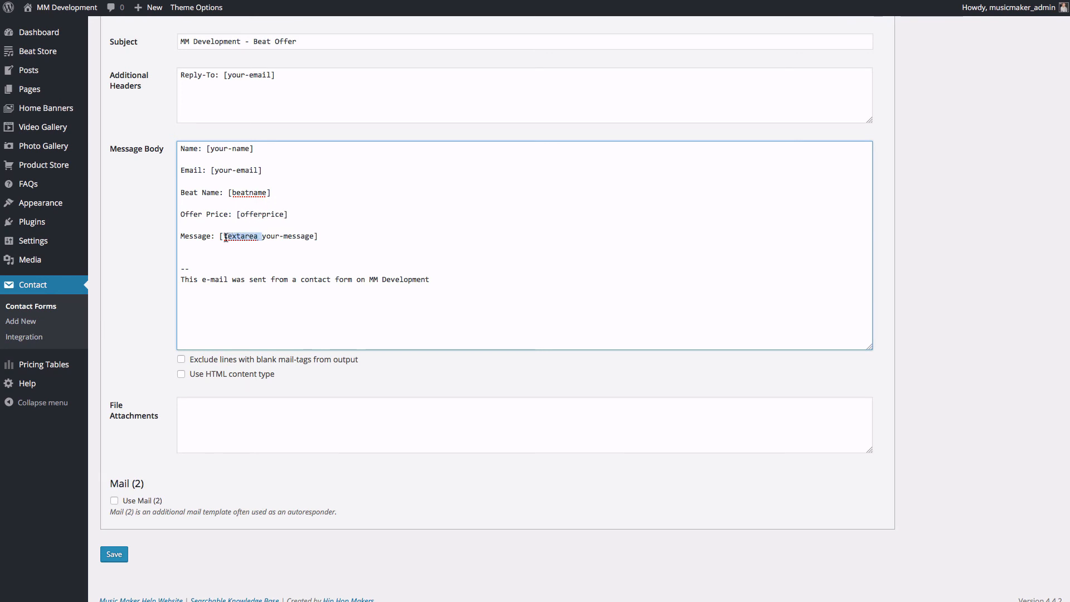
{"action": "key", "text": "BackSpace"}
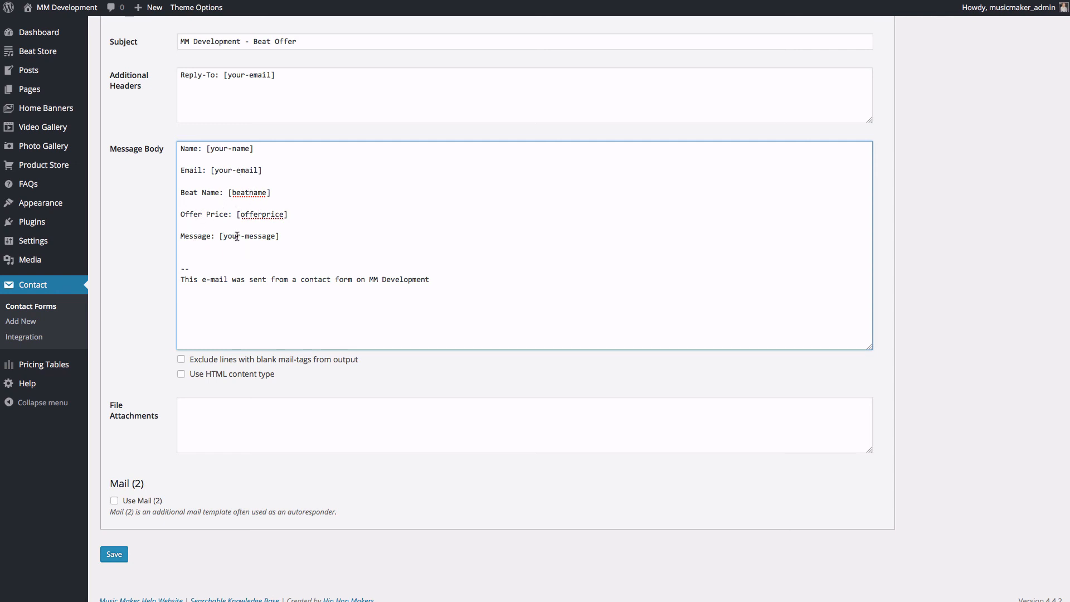
{"action": "scroll", "coordinate": [240, 229], "scroll_direction": "down", "scroll_amount": 1}
{"action": "left_click", "coordinate": [122, 553]}
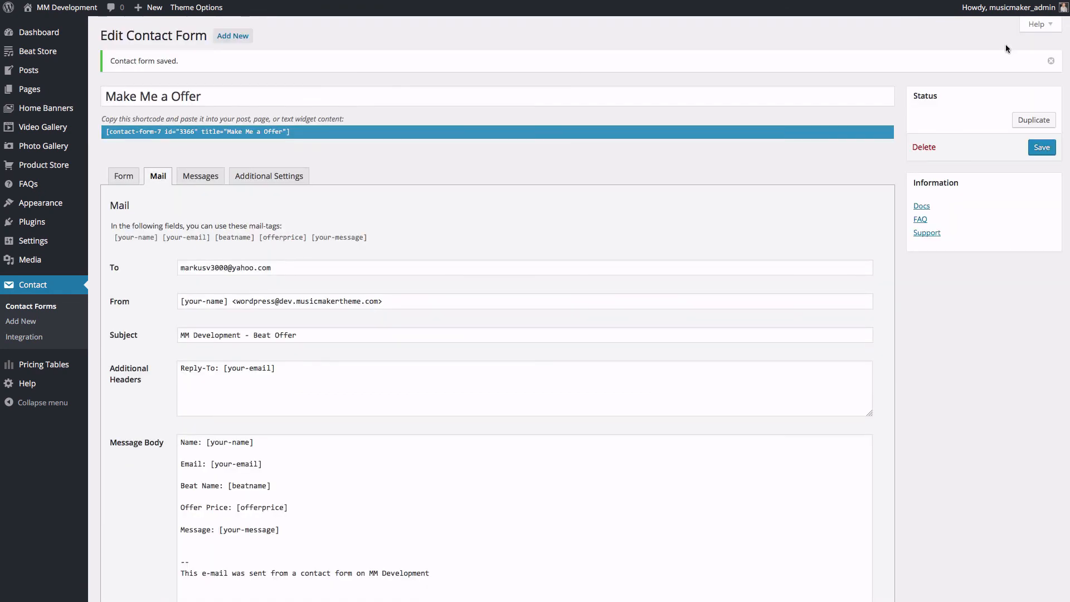
Step: Scroll the saved form's Mail settings to review the message body
{"action": "scroll", "coordinate": [536, 335], "scroll_direction": "down", "scroll_amount": 5}
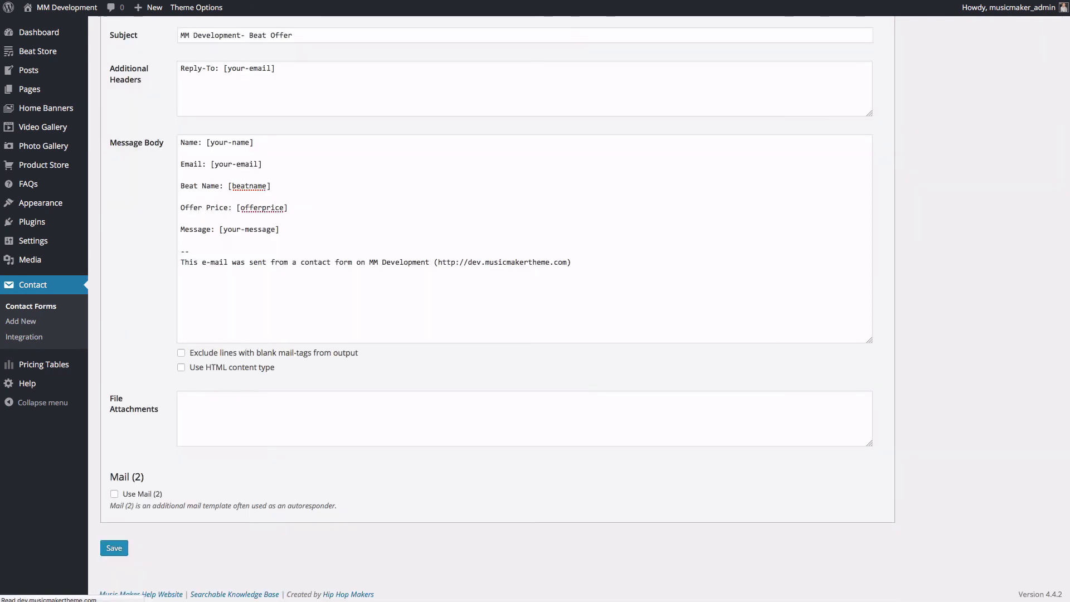
{"action": "scroll", "coordinate": [536, 335], "scroll_direction": "up", "scroll_amount": 5}
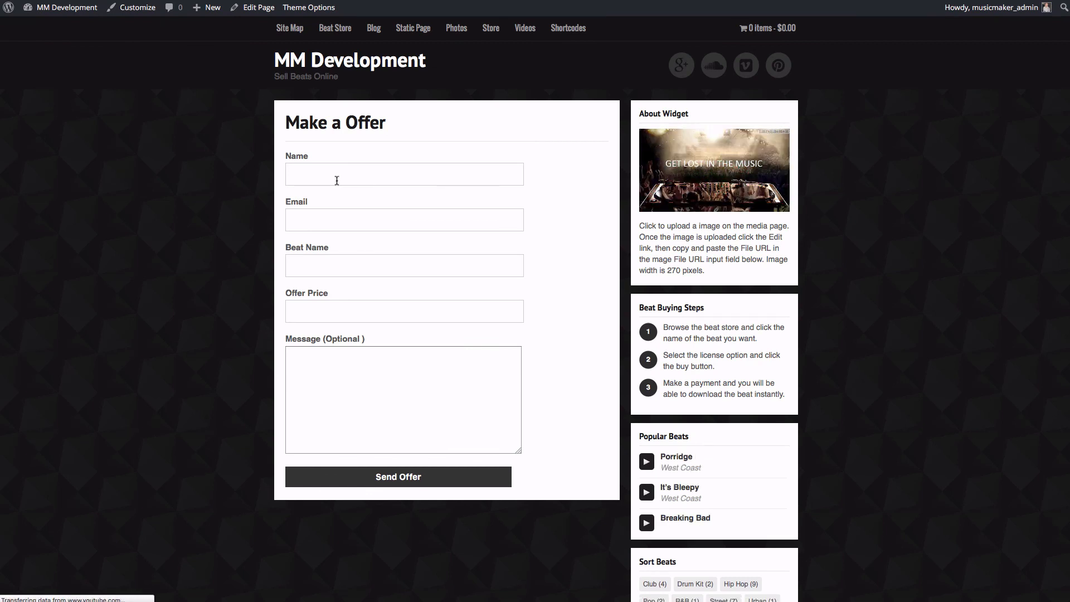
Step: Fill in the sender's name and e-mail address on the live offer form
{"action": "left_click", "coordinate": [337, 180]}
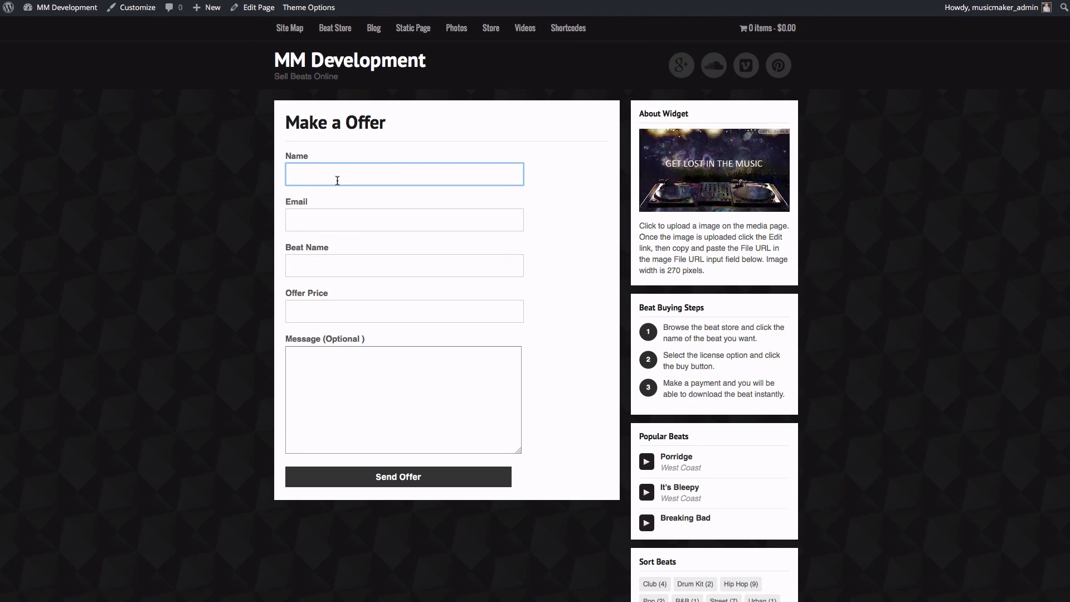
{"action": "type", "text": "Mark"}
{"action": "key", "text": "Tab"}
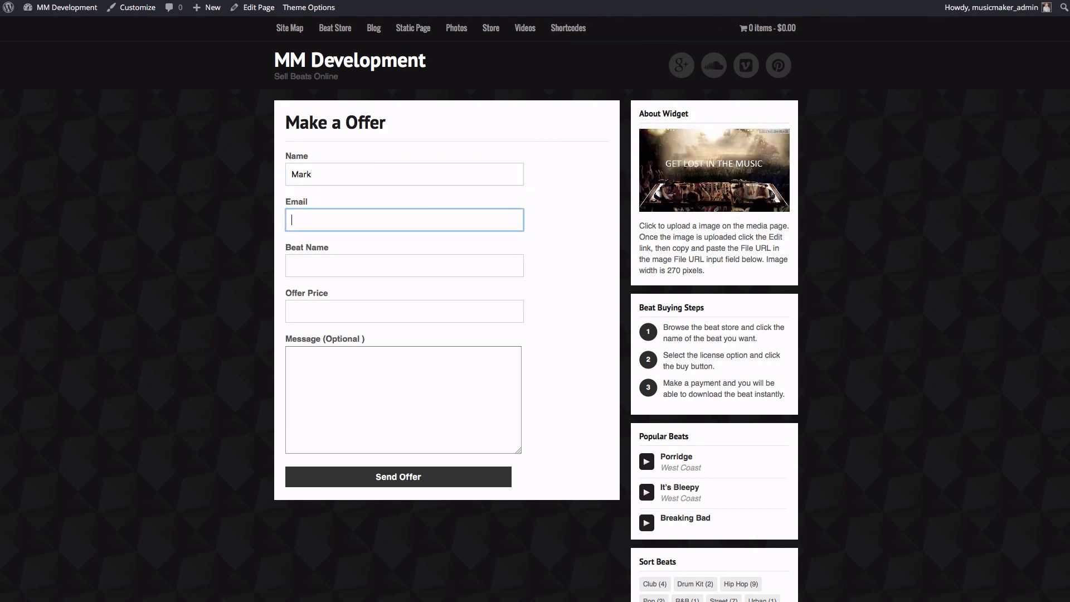
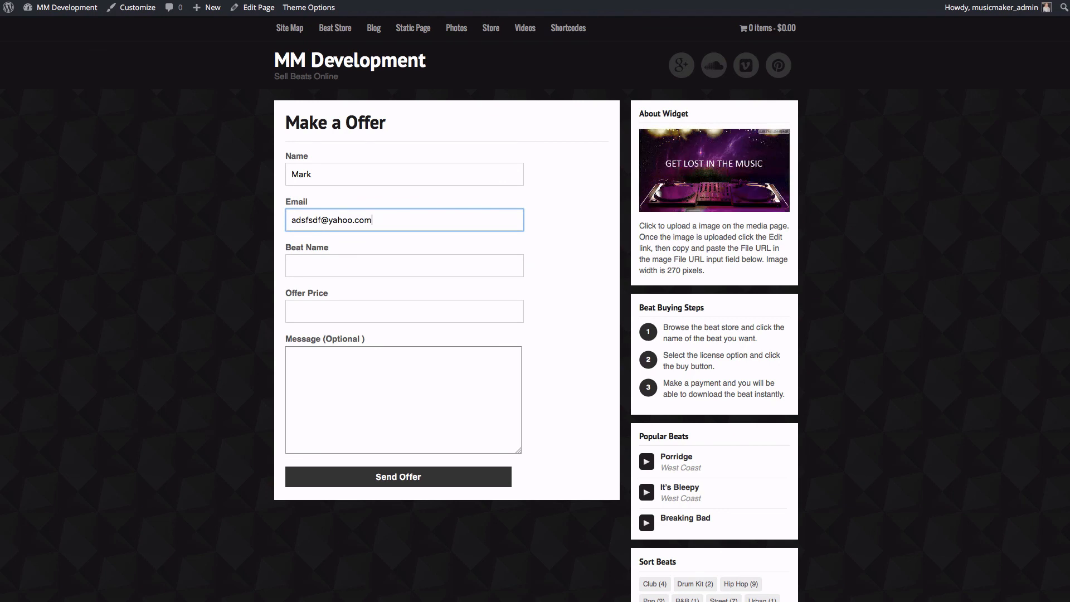
Step: Enter 'Big Dreams' as the Beat Name
{"action": "key", "text": "Tab"}
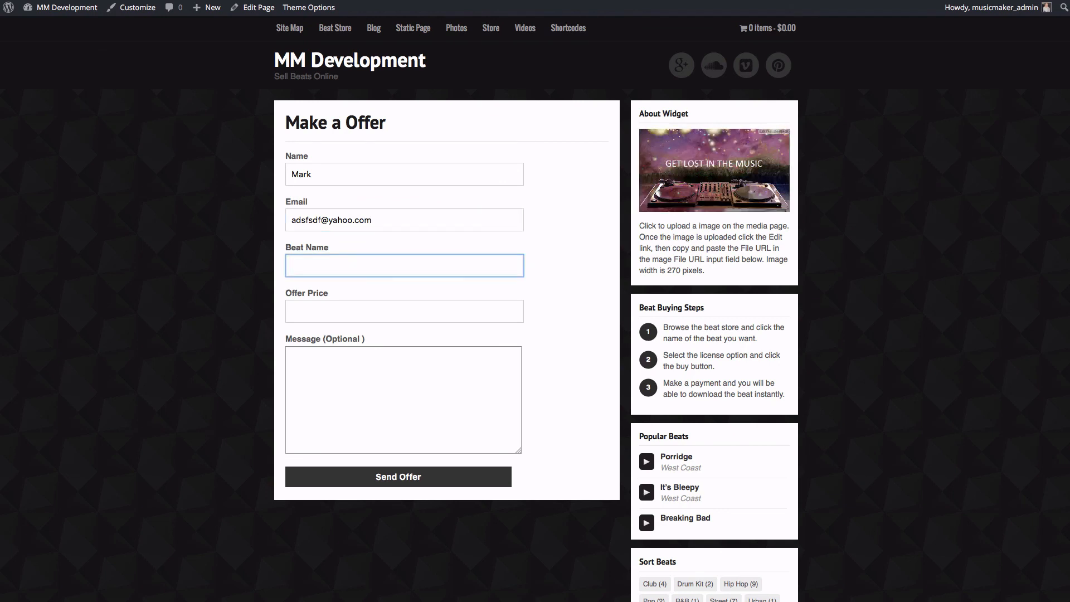
{"action": "type", "text": "D"}
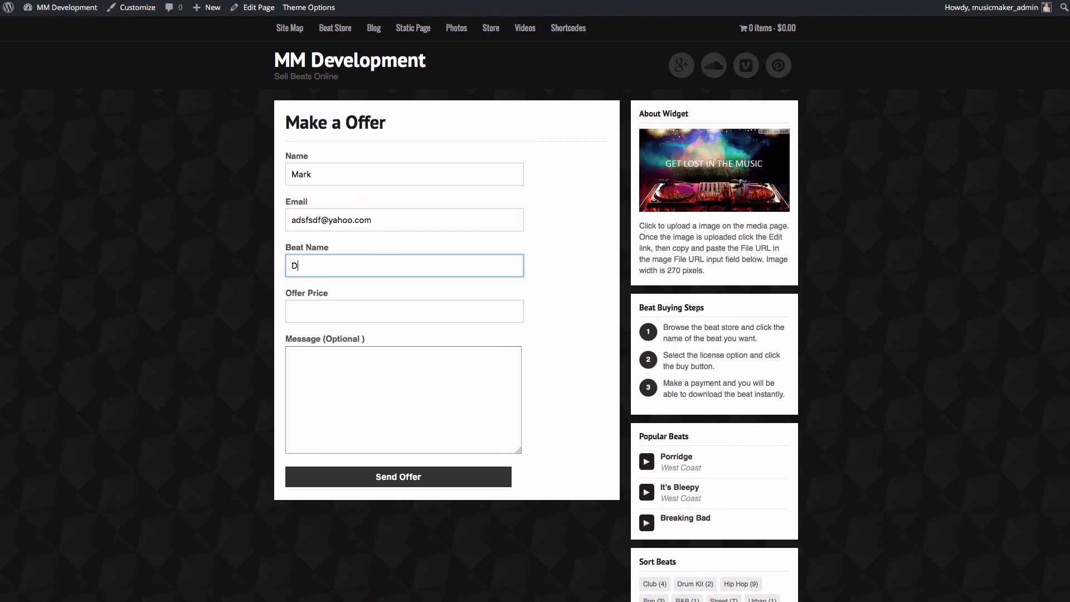
{"action": "key", "text": "BackSpace"}
{"action": "type", "text": "Bg"}
{"action": "key", "text": "BackSpace"}
{"action": "type", "text": "ig "}
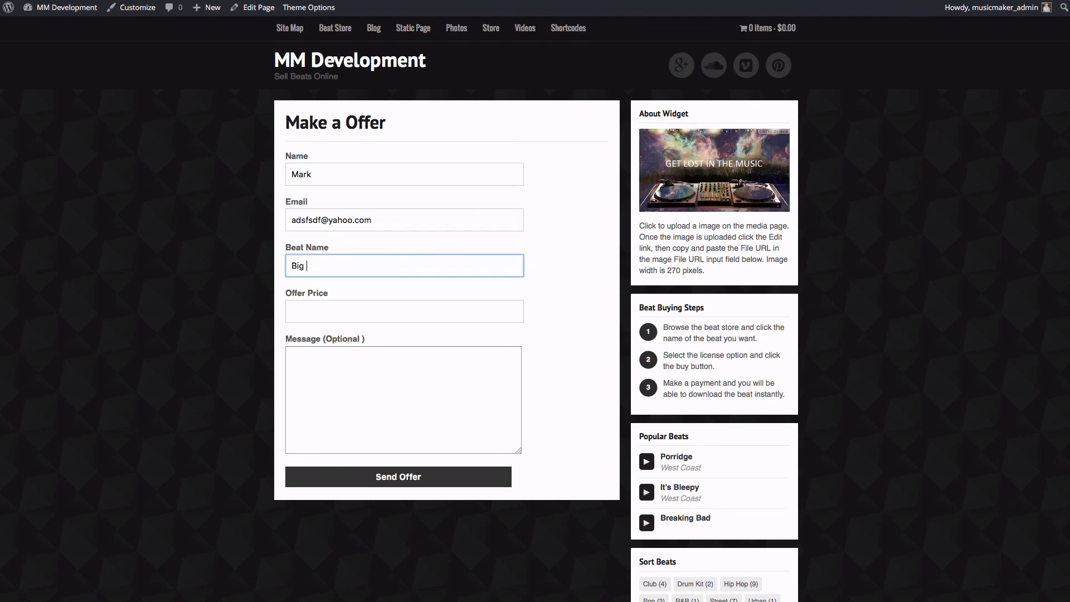
{"action": "type", "text": "d"}
{"action": "key", "text": "BackSpace"}
{"action": "type", "text": "D"}
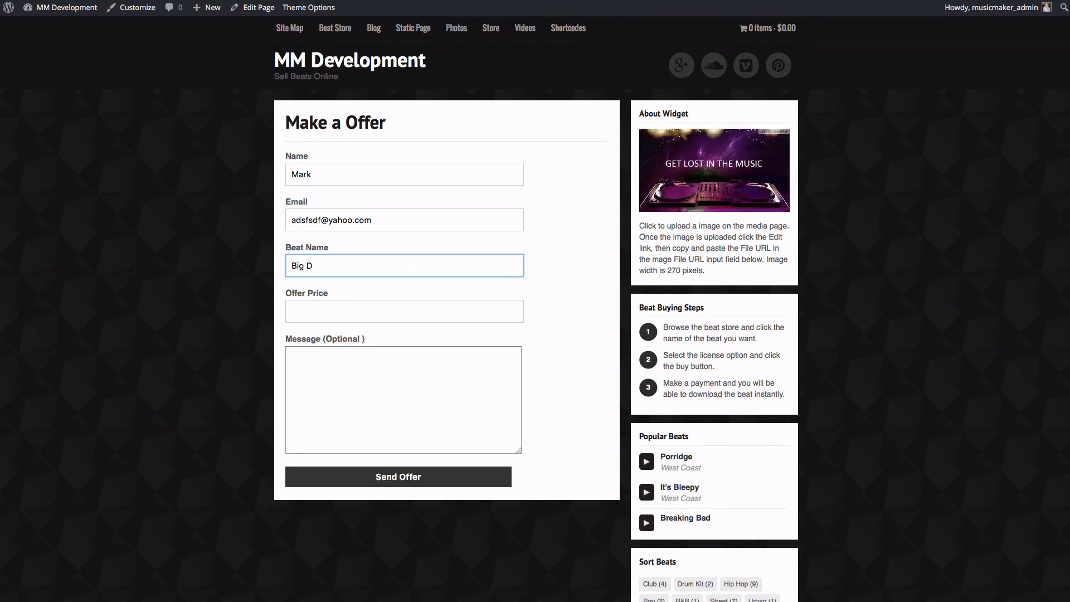
{"action": "type", "text": "reams"}
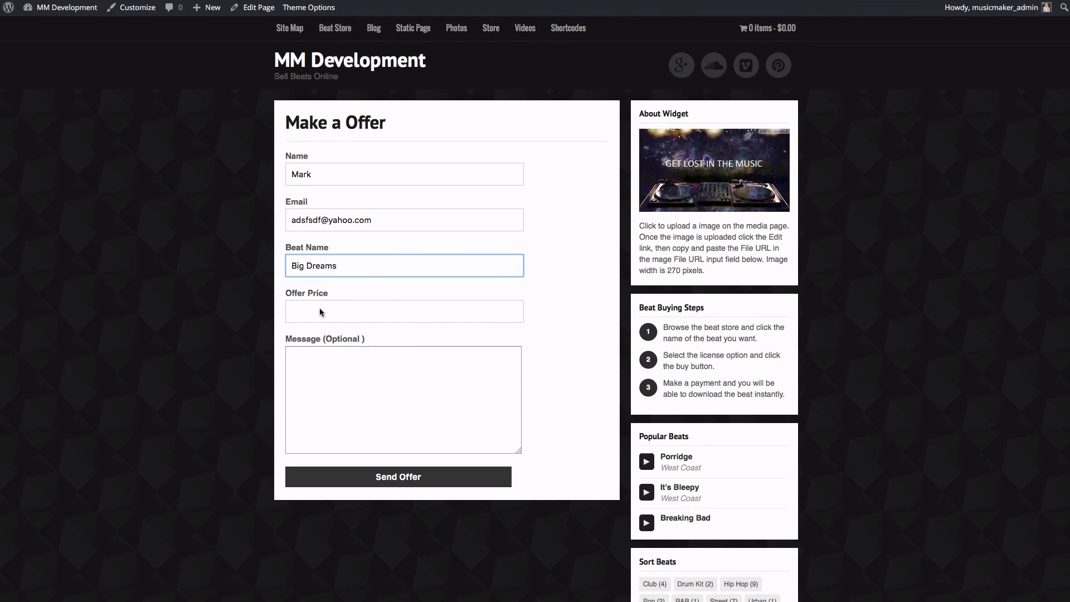
Step: Enter offer price 99.99 and the message 'I want this beat', then send the offer
{"action": "left_click", "coordinate": [320, 310]}
{"action": "type", "text": "99"}
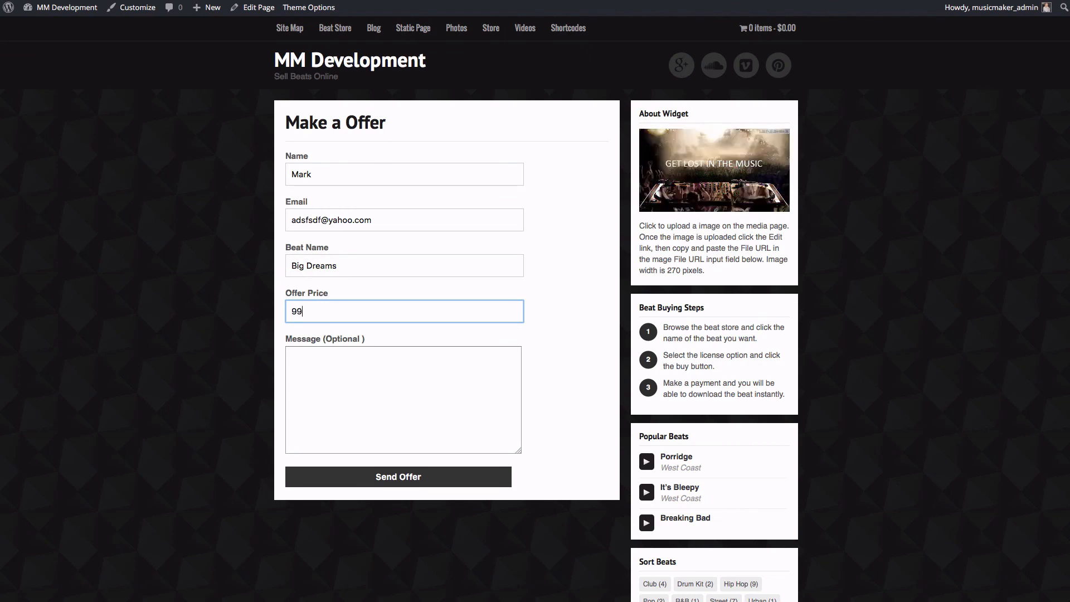
{"action": "type", "text": ".99"}
{"action": "left_click", "coordinate": [363, 405]}
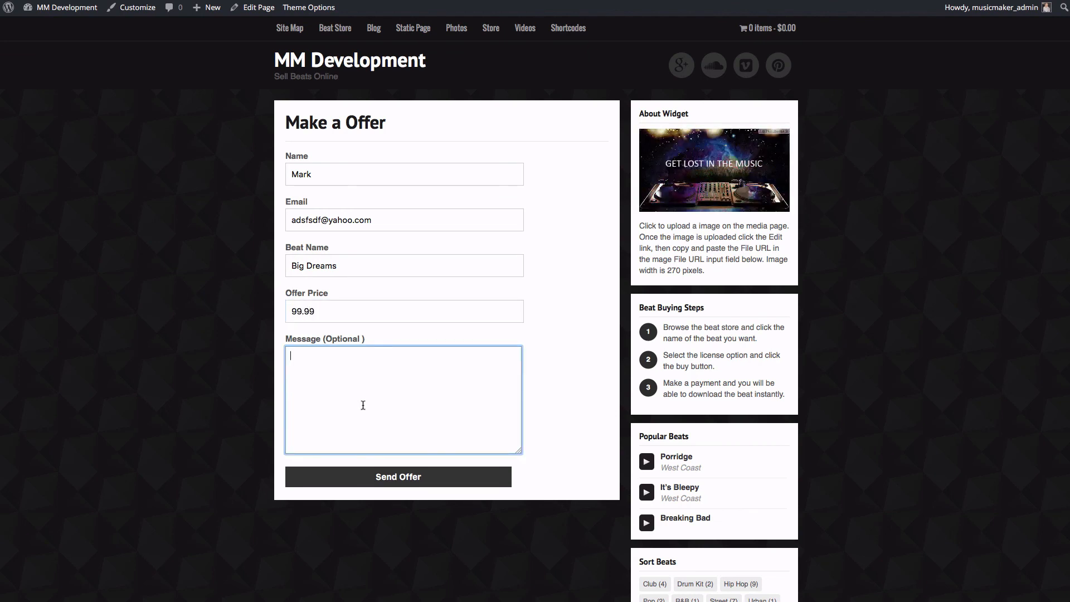
{"action": "type", "text": "I want this beat."}
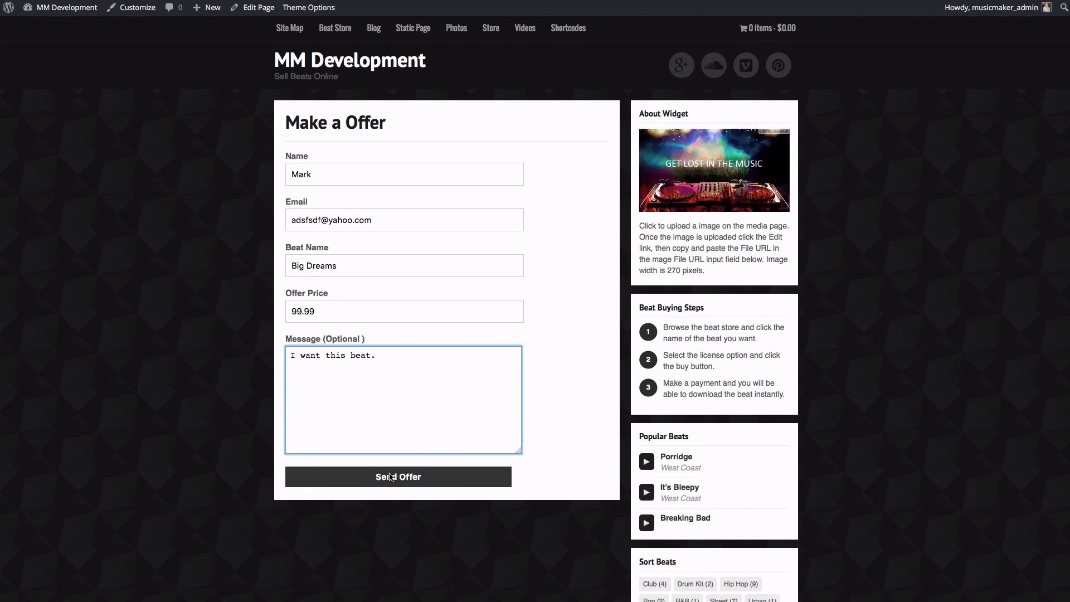
{"action": "left_click", "coordinate": [413, 477]}
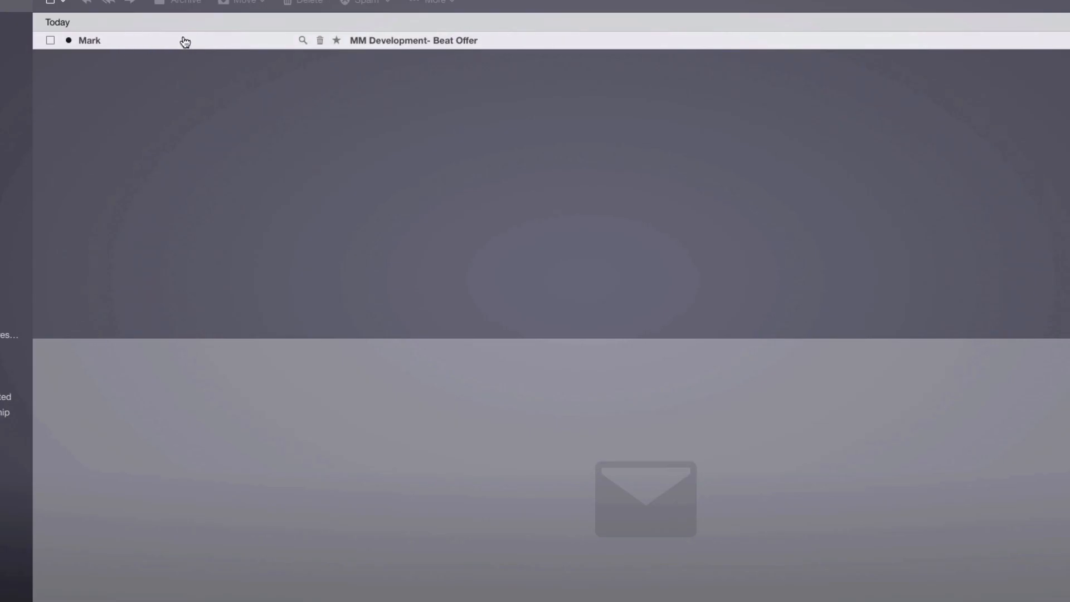
Step: Open the 'MM Development- Beat Offer' email in the Yahoo Mail inbox preview pane
{"action": "left_click", "coordinate": [407, 43]}
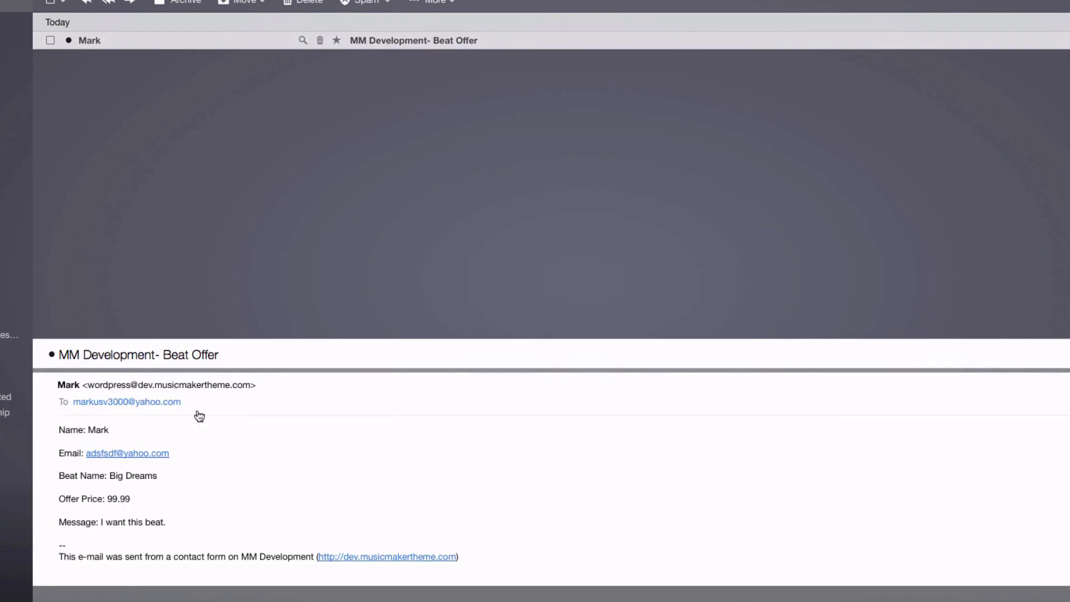